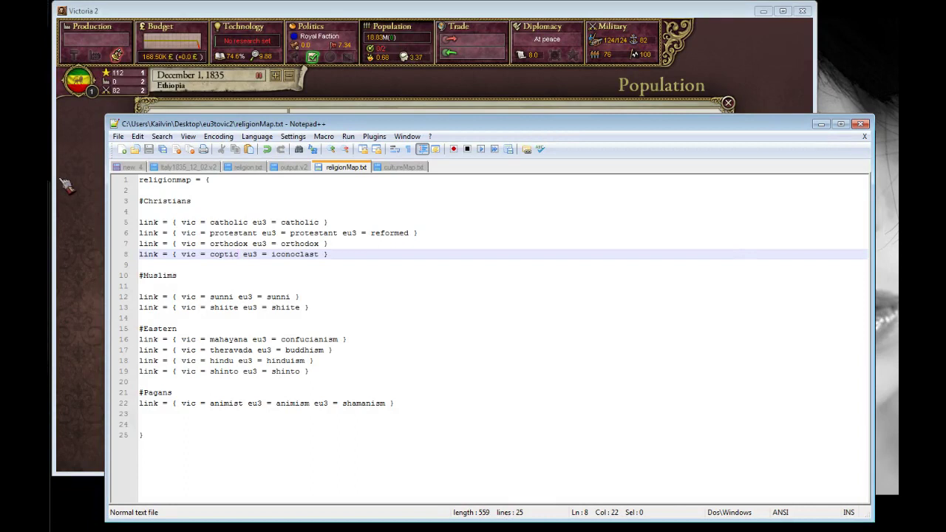
# Step: Close the population view, resign the current Ethiopia game and return to the main menu
pyautogui.press('Escape')
pyautogui.press('Escape')
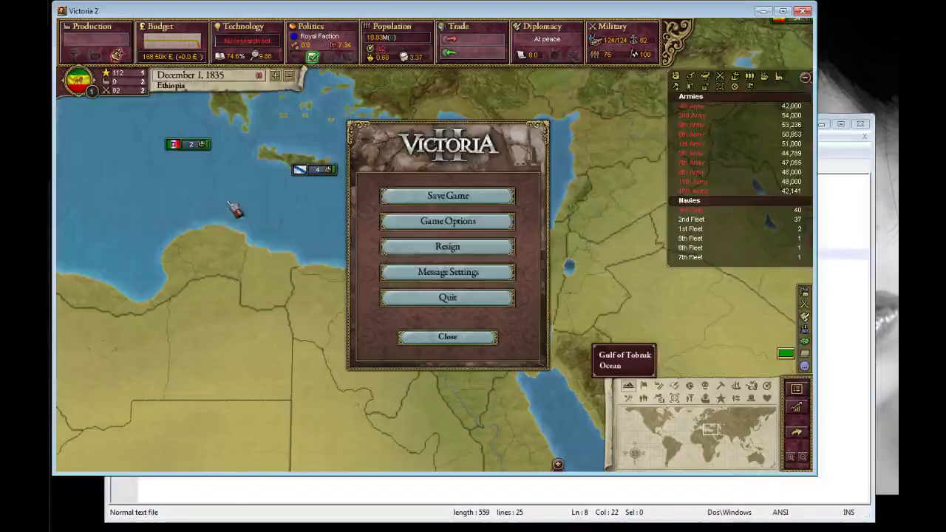
pyautogui.click(407, 248)
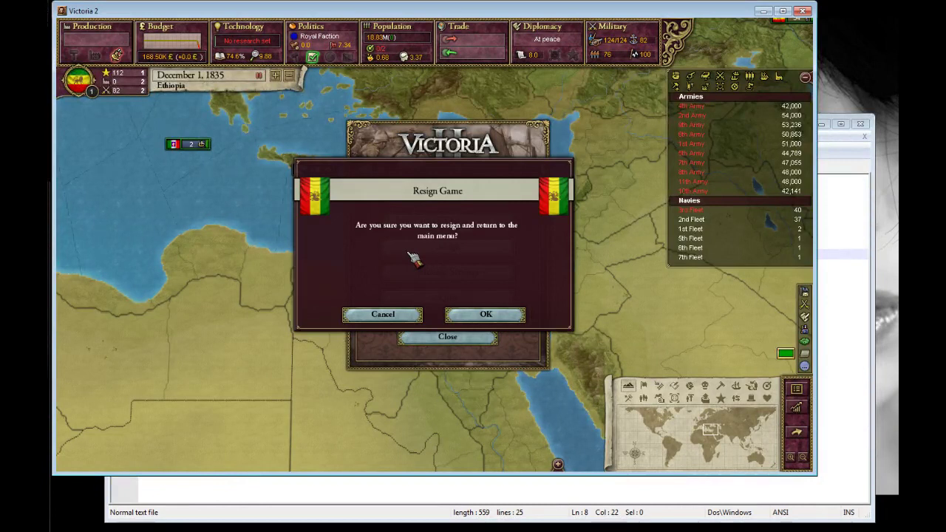
pyautogui.click(484, 316)
pyautogui.click(447, 456)
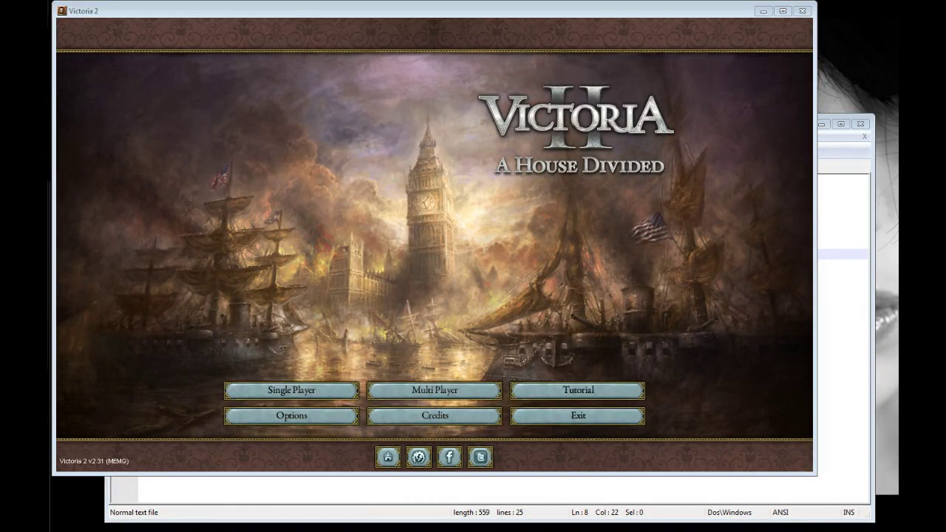
# Step: Switch to the Windows Explorer search results for "eth" and look through the republic, communist, default, monarchy and fascist ETH flag files
pyautogui.hotkey('alt', 'Tab')
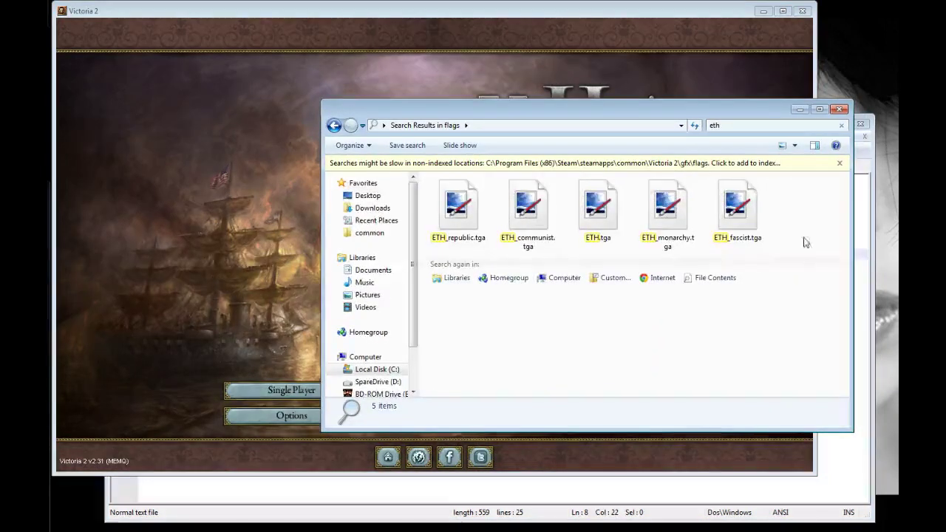
pyautogui.click(672, 218)
pyautogui.click(599, 209)
pyautogui.click(535, 212)
pyautogui.press('Left')
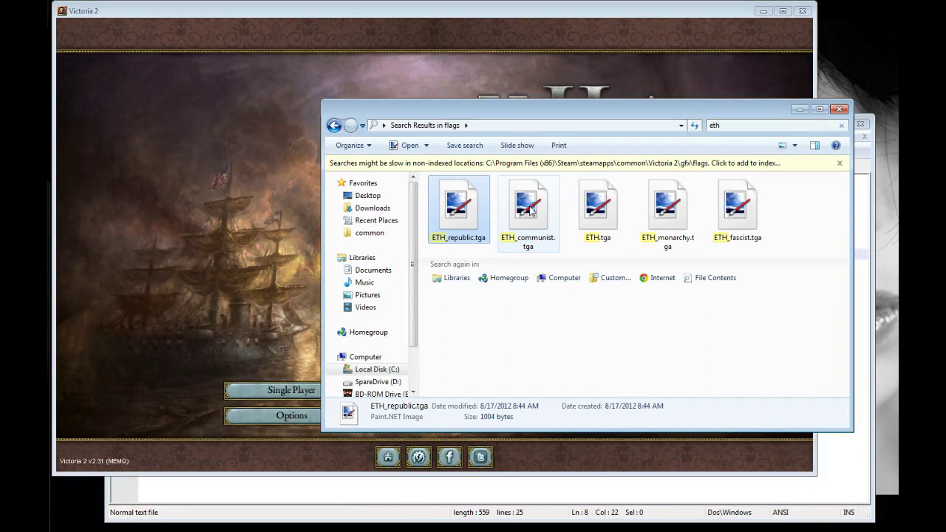
pyautogui.click(503, 211)
pyautogui.click(613, 220)
pyautogui.click(687, 216)
pyautogui.click(751, 215)
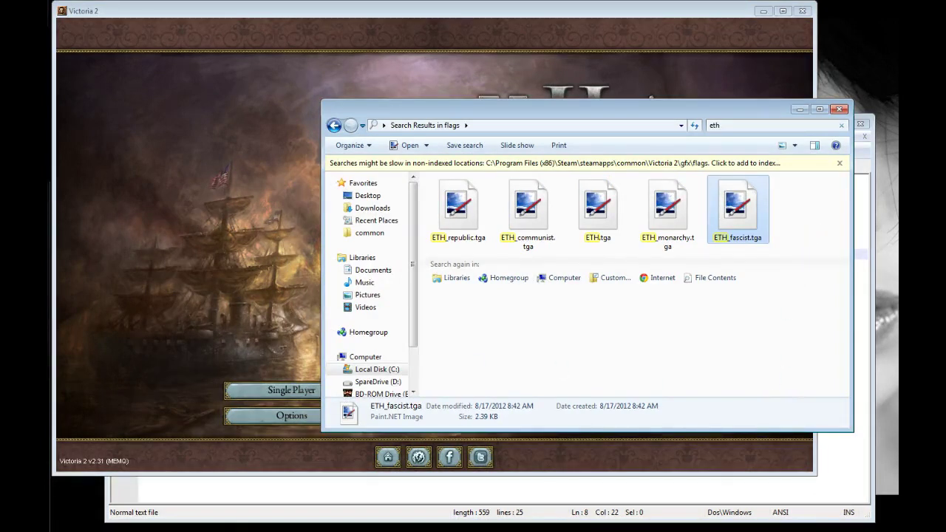
# Step: Switch to the eu3tovic2 folder and run EU3toV2Converter.exe
pyautogui.hotkey('alt', 'Tab')
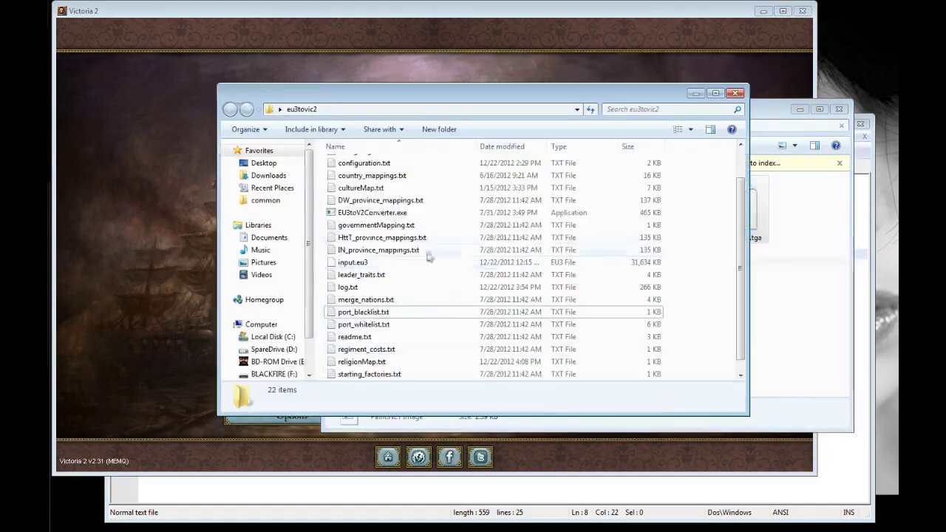
pyautogui.click(380, 213)
pyautogui.doubleClick(381, 214)
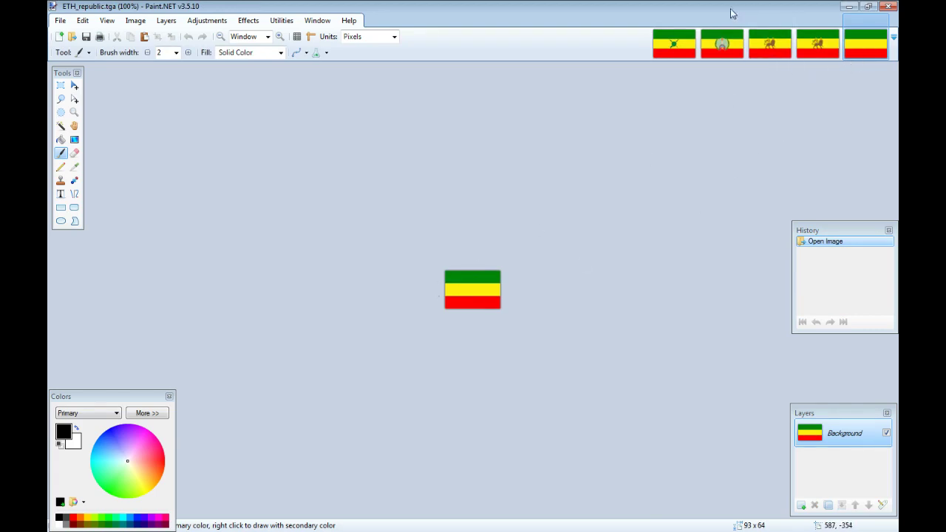
# Step: Compare the open Ethiopian flag images in Paint.NET and close the default ETH.tga
pyautogui.click(818, 46)
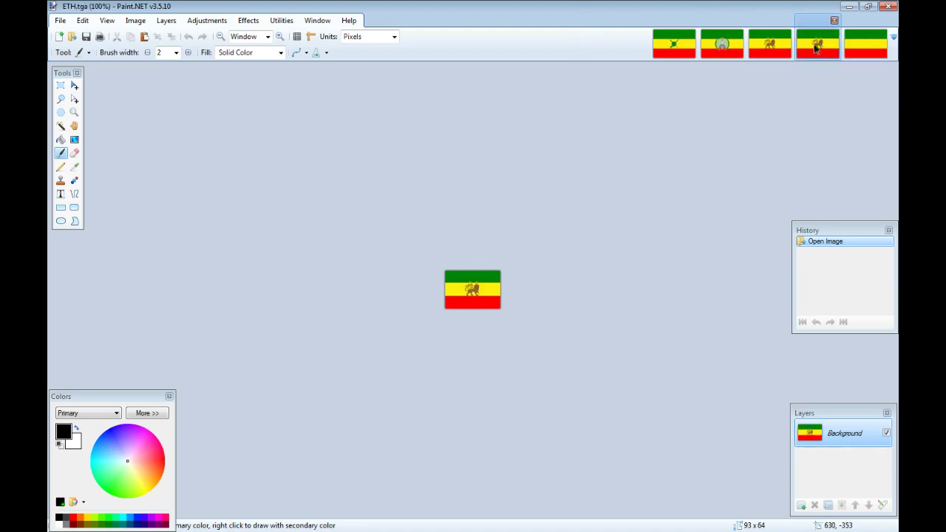
pyautogui.click(769, 44)
pyautogui.click(820, 46)
pyautogui.hotkey('ctrl', 'Tab')
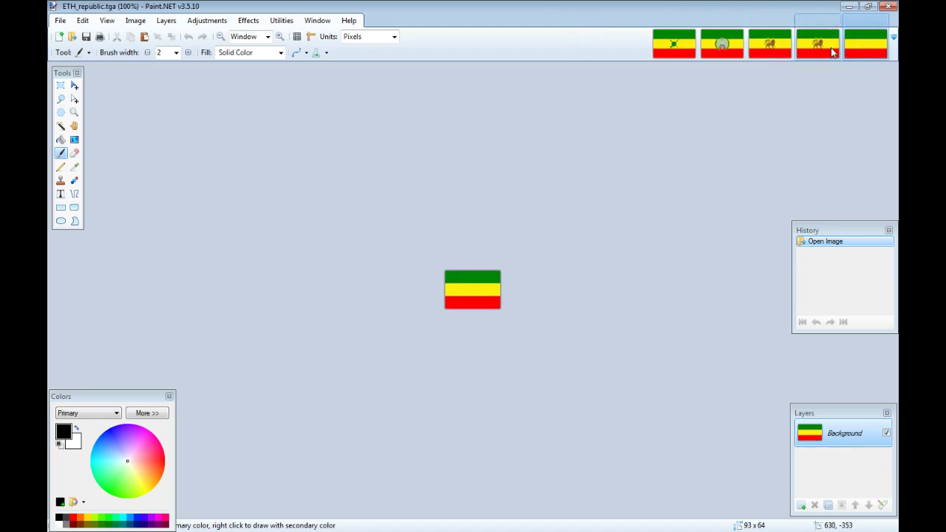
pyautogui.click(820, 49)
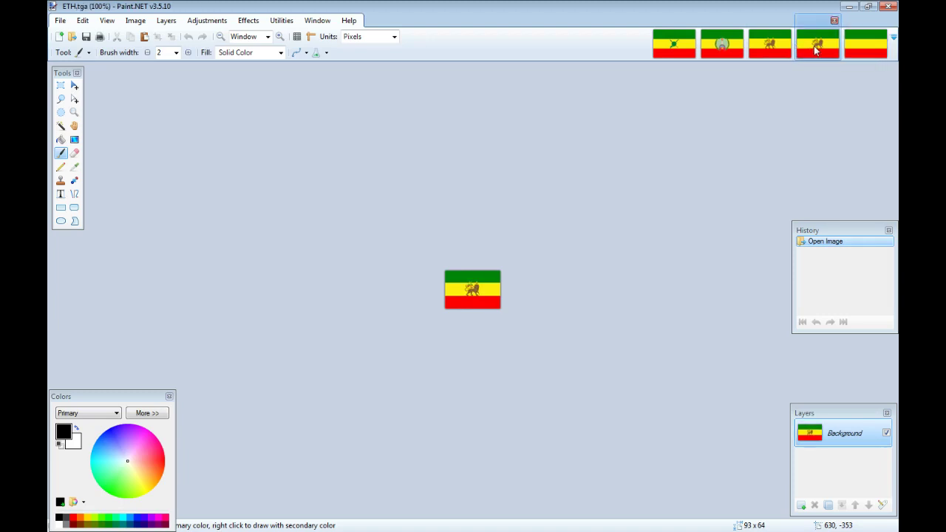
pyautogui.click(835, 20)
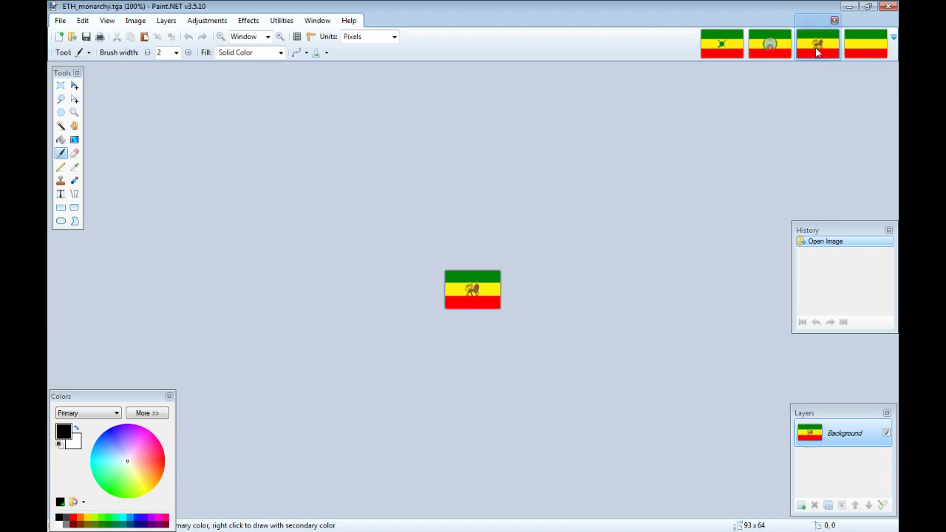
pyautogui.click(774, 45)
pyautogui.click(721, 46)
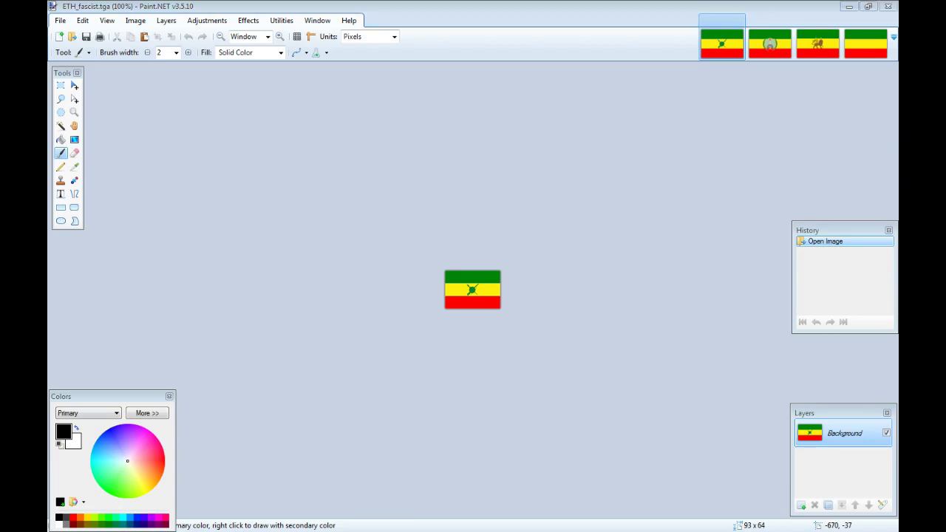
# Step: Open a Computer file window and move it aside, and close the e_latin_empire.tga image and the hand-drawn picture in Photo Viewer
pyautogui.press('super+e')
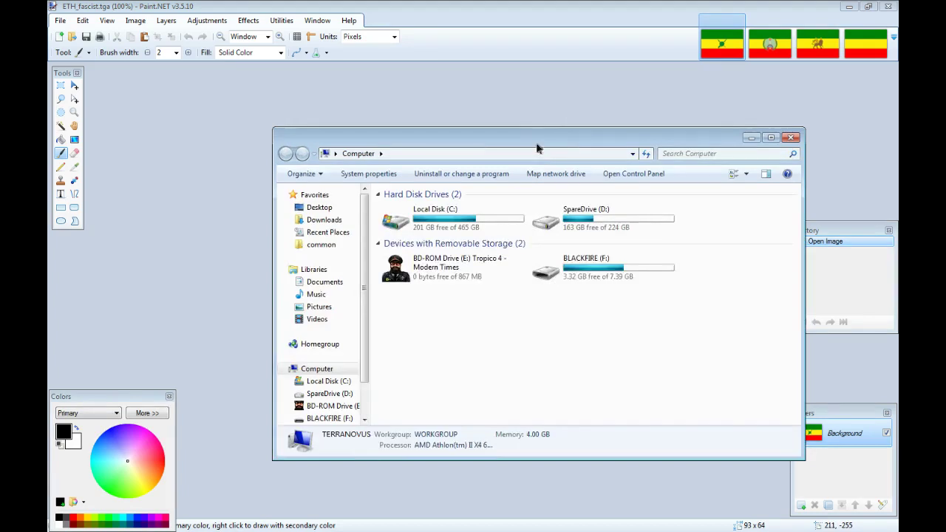
pyautogui.moveTo(537, 148); pyautogui.dragTo(0, 148)
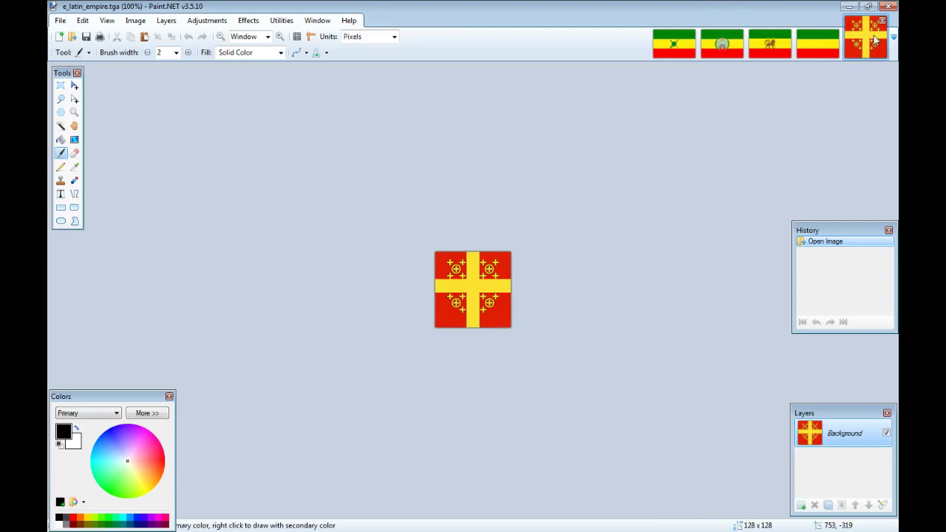
pyautogui.click(882, 21)
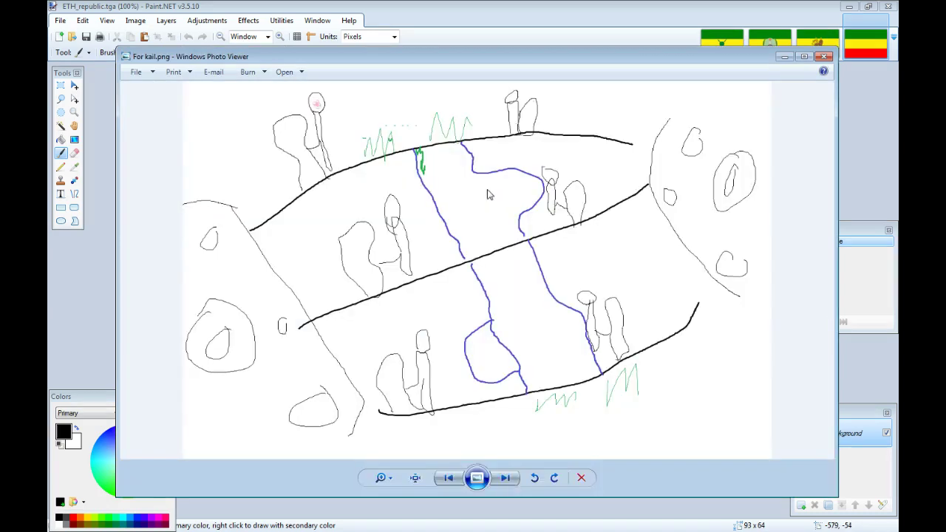
pyautogui.click(826, 57)
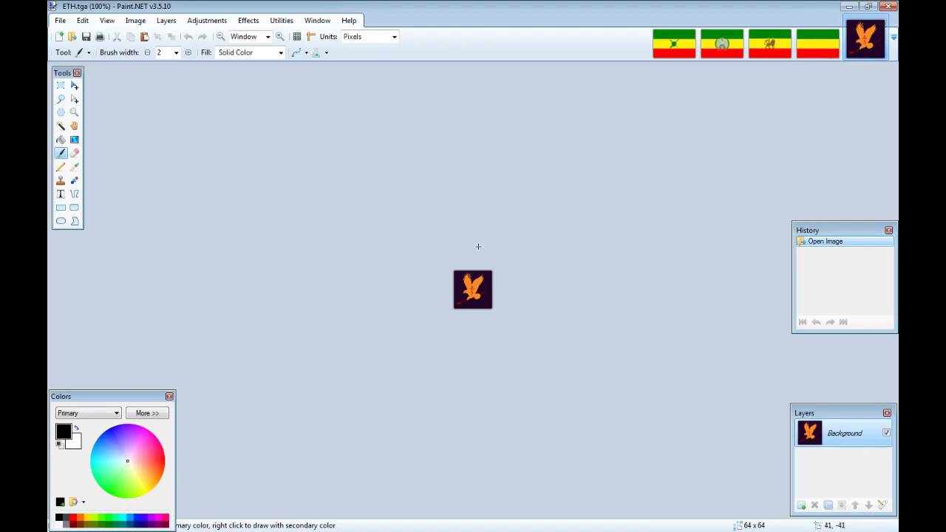
# Step: Look through the republic, monarchy, communist and fascist flags and return to the eagle flag ETH.tga
pyautogui.click(819, 43)
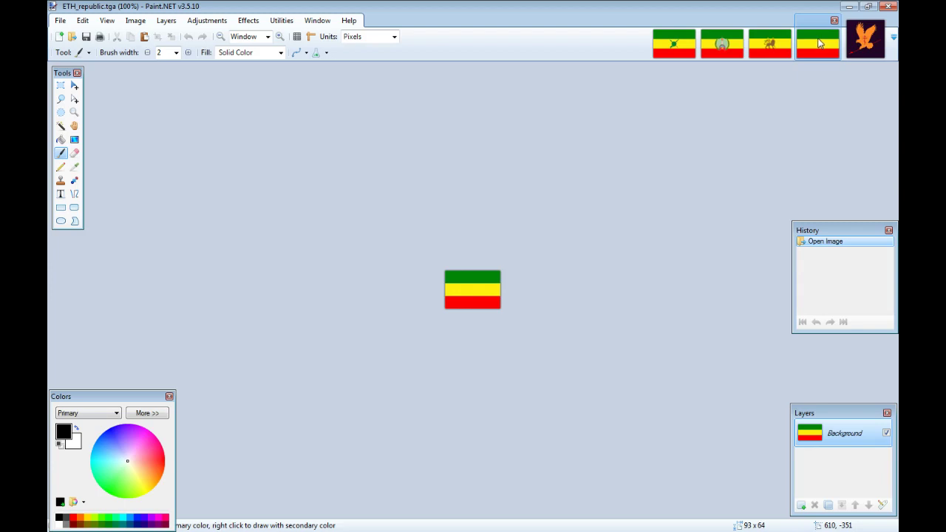
pyautogui.click(770, 42)
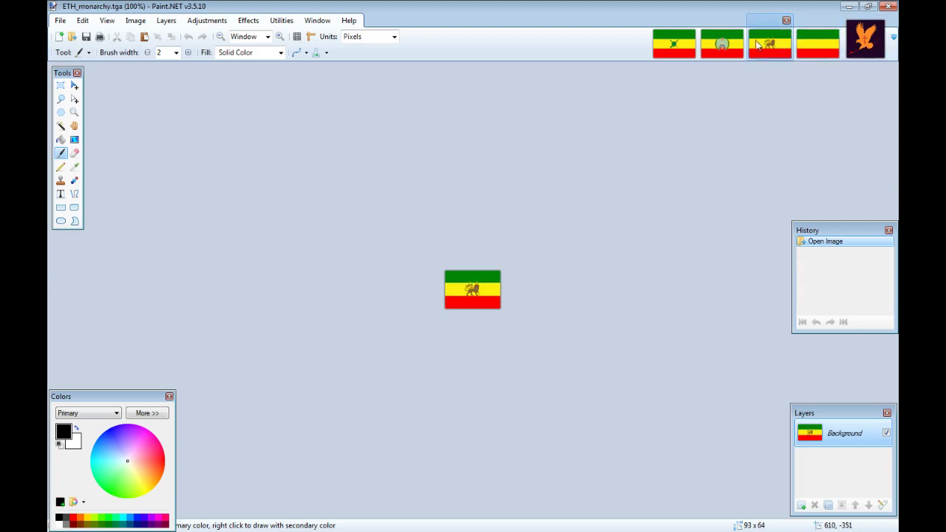
pyautogui.click(721, 43)
pyautogui.click(669, 42)
pyautogui.click(864, 43)
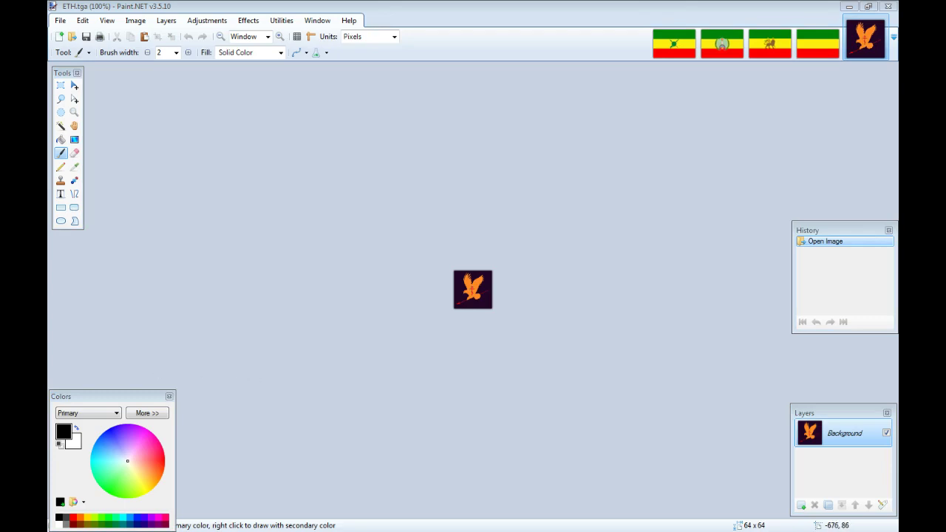
pyautogui.moveTo(554, 120); pyautogui.dragTo(684, 122)
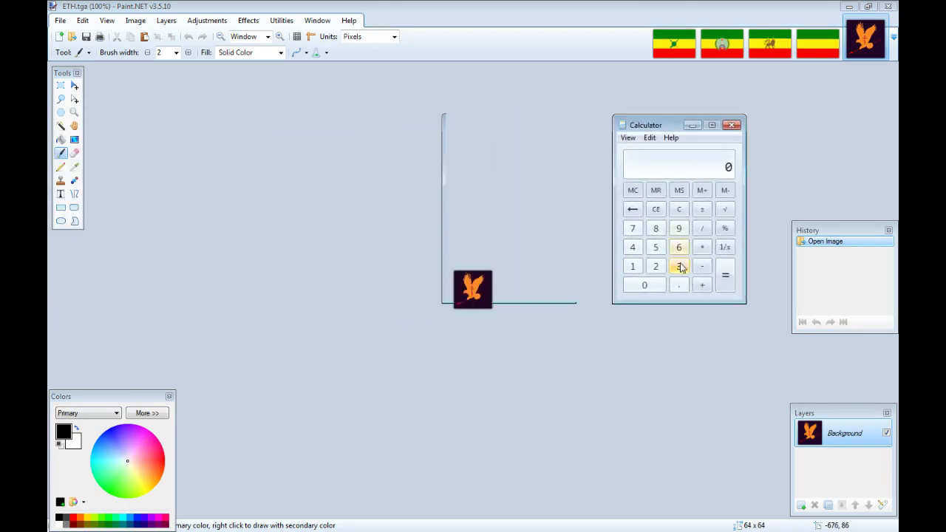
pyautogui.click(679, 228)
pyautogui.click(678, 266)
pyautogui.click(702, 266)
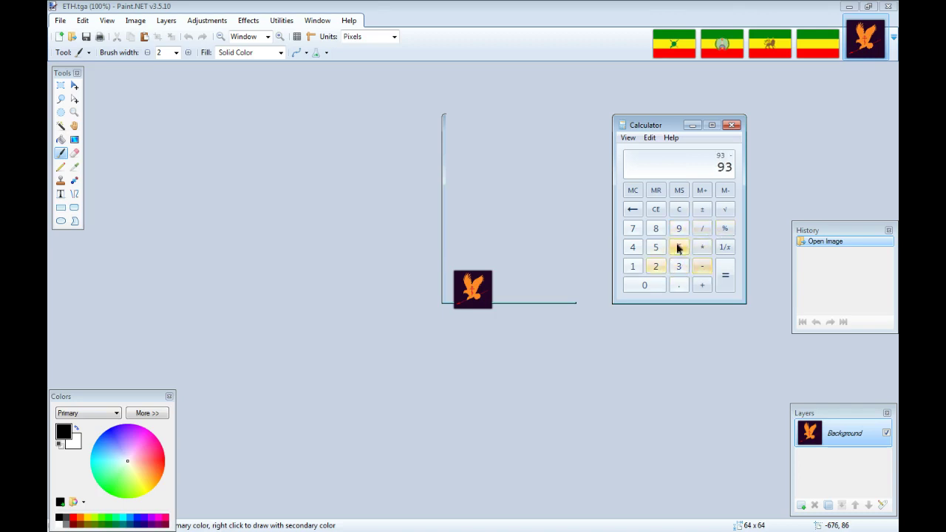
pyautogui.click(678, 247)
pyautogui.click(634, 251)
pyautogui.click(726, 278)
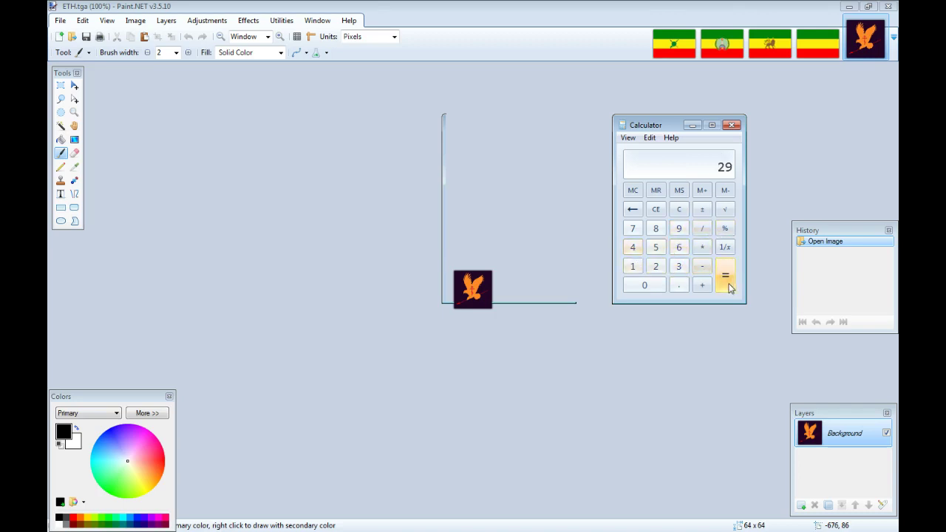
pyautogui.click(702, 232)
pyautogui.click(656, 266)
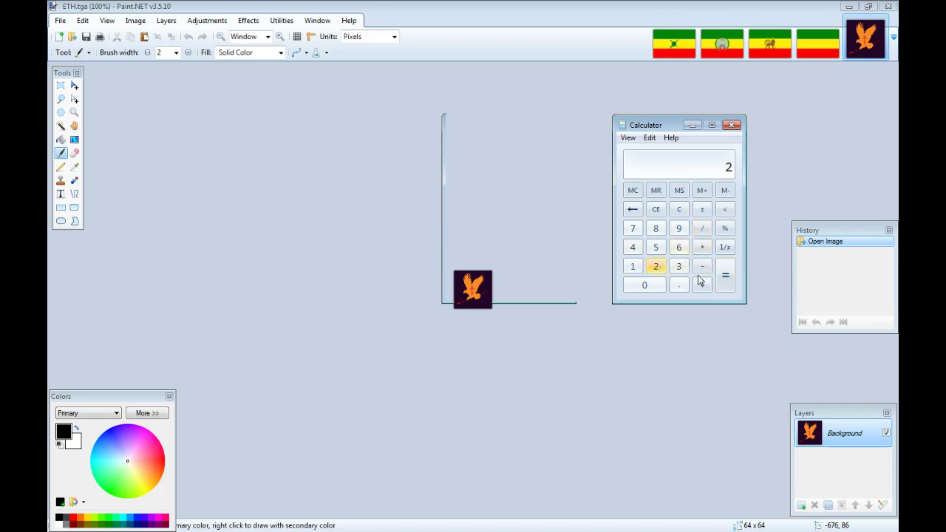
pyautogui.click(722, 277)
pyautogui.click(636, 212)
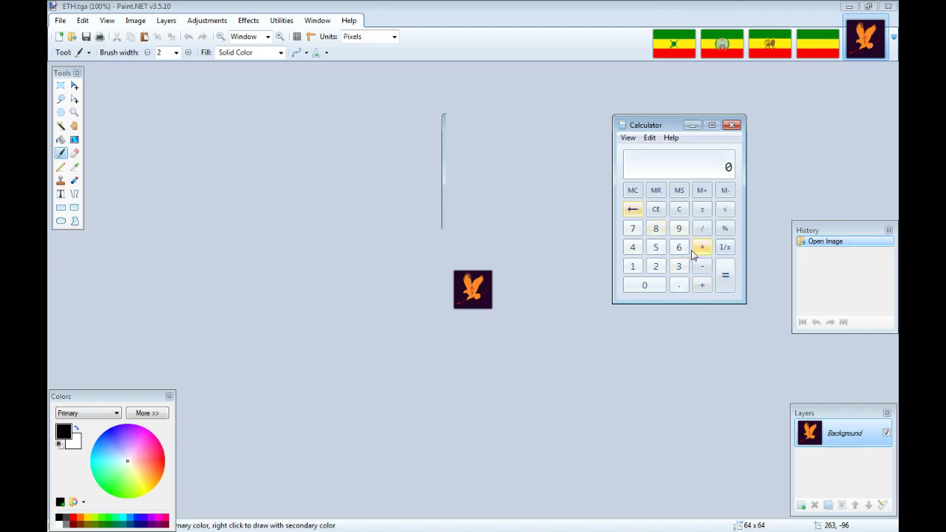
# Step: Calculate 93 minus 64 divided by 2 for the side margins and return to the eagle flag image
pyautogui.click(680, 234)
pyautogui.click(681, 268)
pyautogui.click(702, 266)
pyautogui.click(678, 247)
pyautogui.click(632, 246)
pyautogui.click(722, 275)
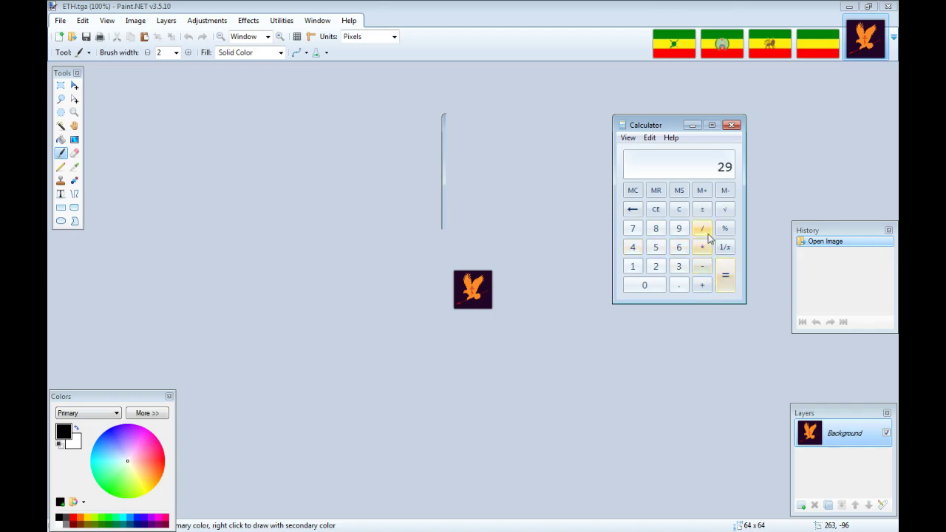
pyautogui.click(704, 231)
pyautogui.click(656, 267)
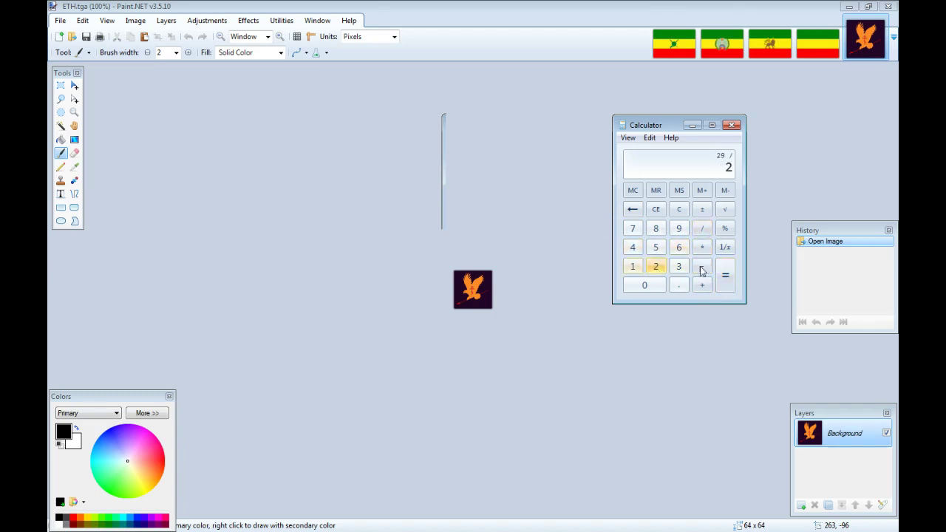
pyautogui.click(728, 277)
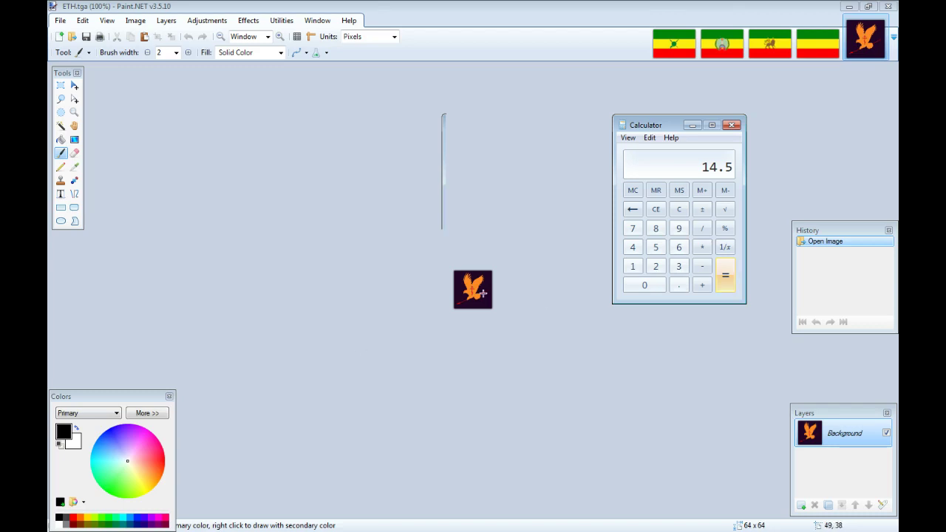
pyautogui.click(605, 41)
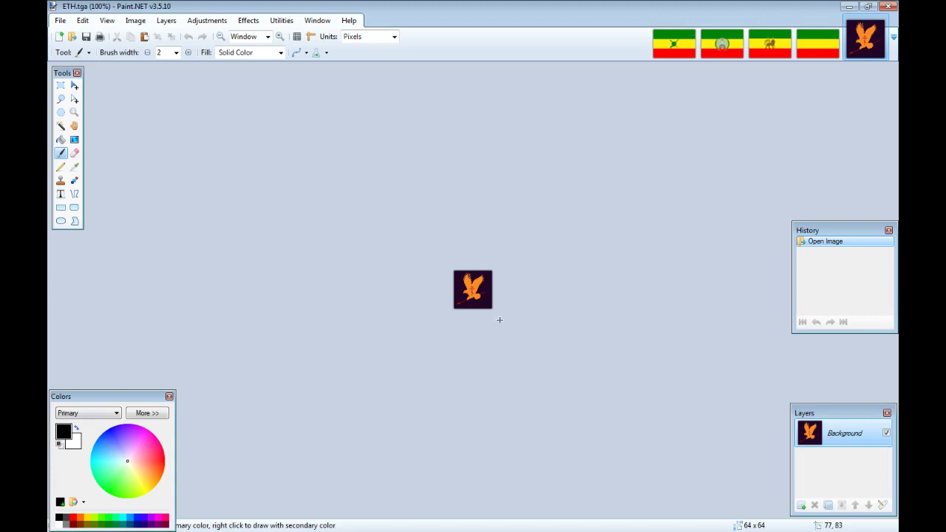
# Step: Widen the canvas of the eagle flag ETH.tga to 93 pixels, anchored in the middle
pyautogui.scroll(2, 496, 296)
pyautogui.scroll(3, 496, 295)
pyautogui.scroll(-1, 496, 296)
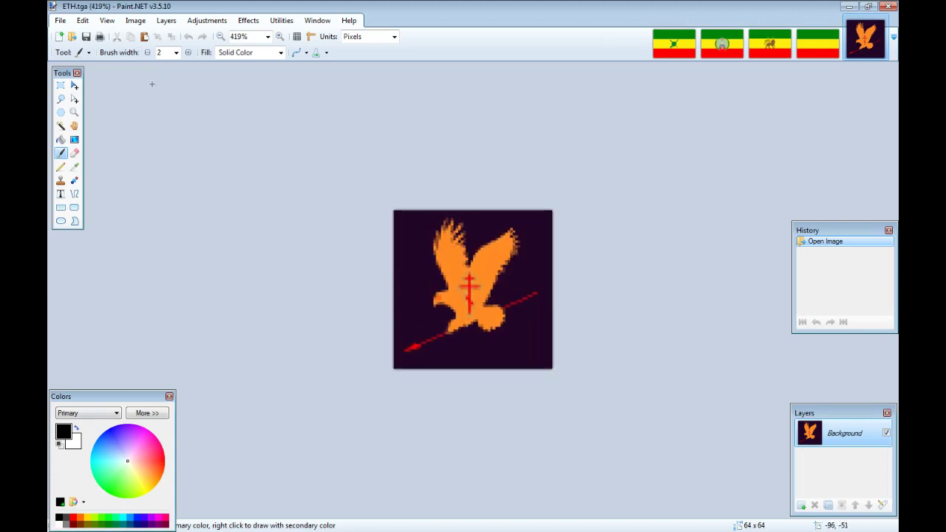
pyautogui.click(60, 20)
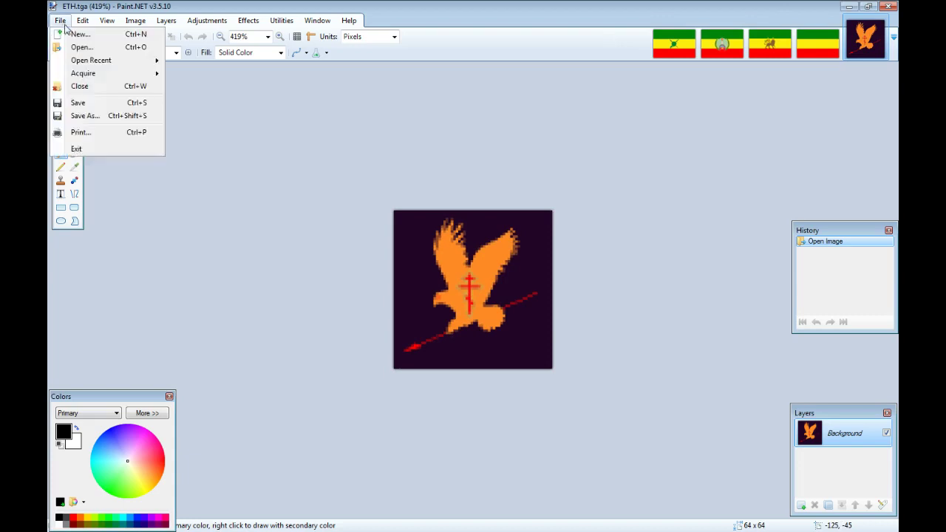
pyautogui.moveTo(135, 20)
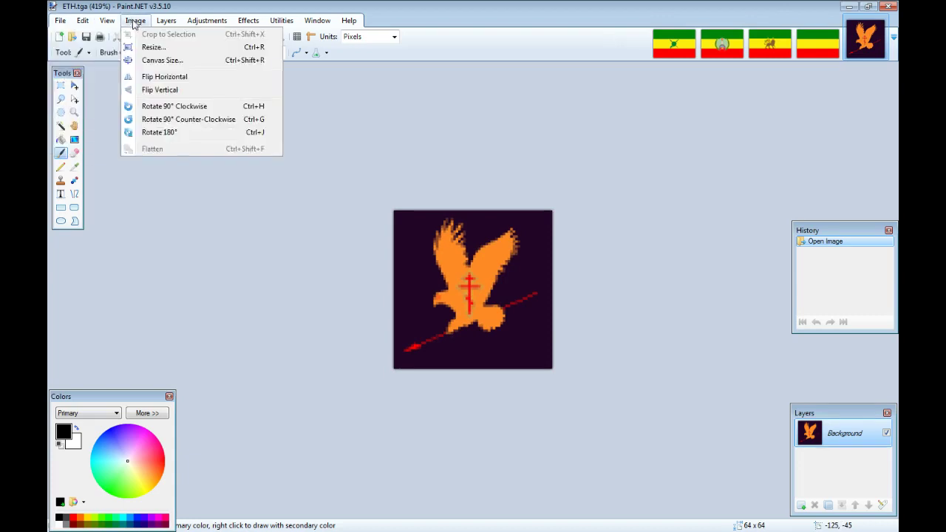
pyautogui.click(162, 60)
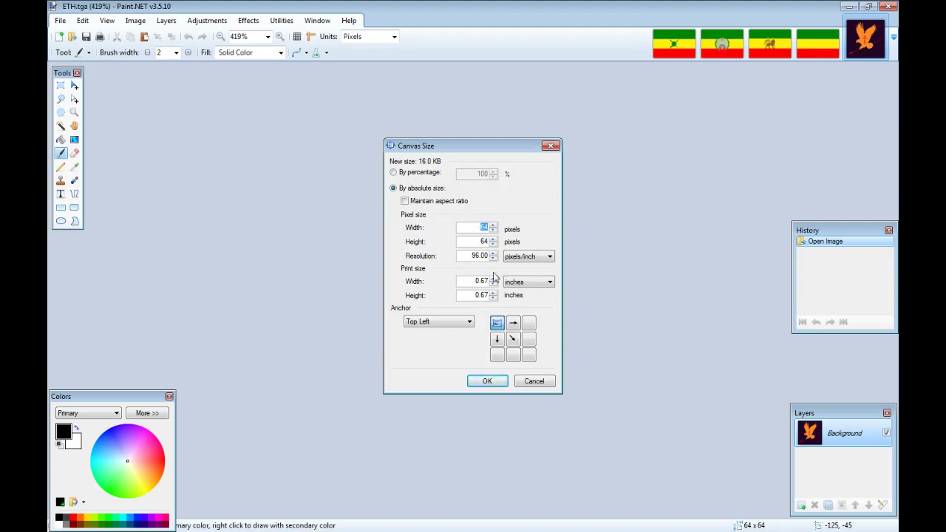
pyautogui.click(513, 338)
pyautogui.click(488, 227)
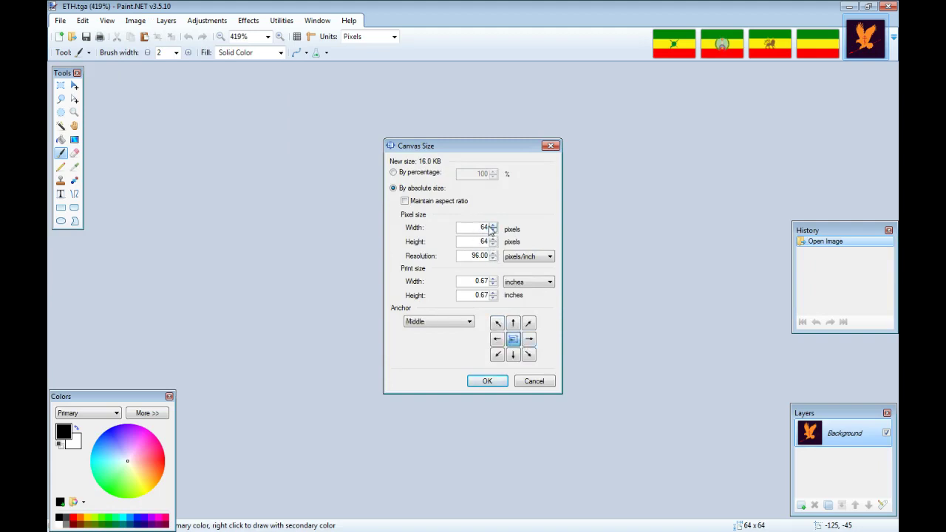
pyautogui.press('BackSpace')
pyautogui.press('BackSpace')
pyautogui.write('93')
pyautogui.click(484, 385)
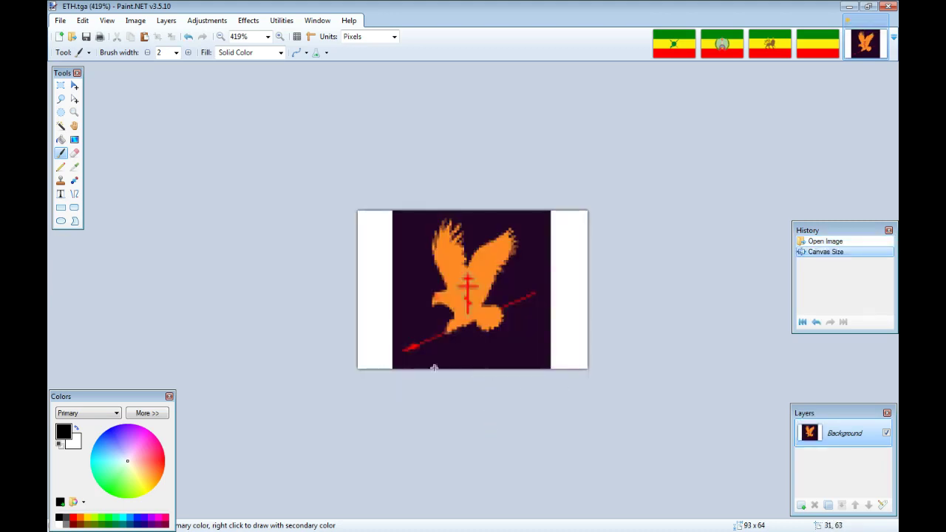
# Step: Fill both white side margins of the eagle flag with the dark purple sampled from its background
pyautogui.click(74, 166)
pyautogui.click(402, 296)
pyautogui.click(61, 139)
pyautogui.click(373, 299)
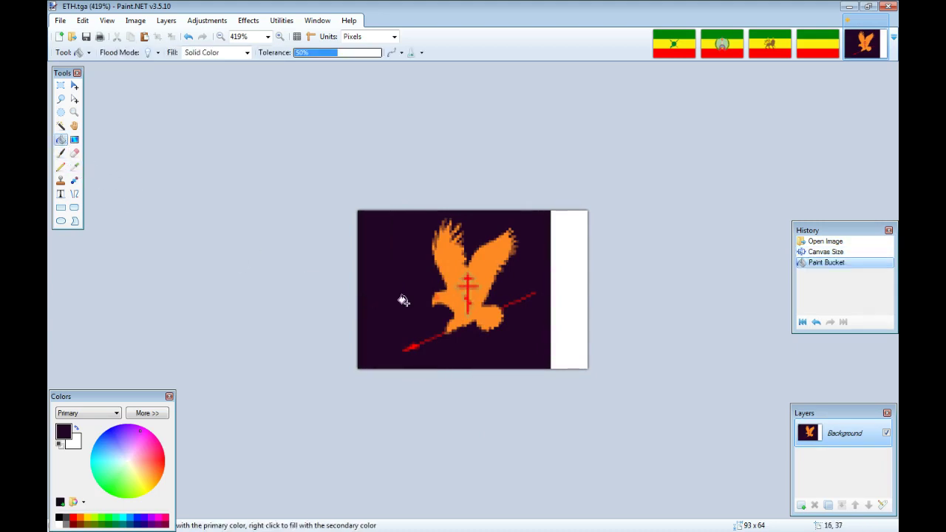
pyautogui.click(554, 288)
pyautogui.scroll(-5, 532, 304)
pyautogui.scroll(2, 532, 304)
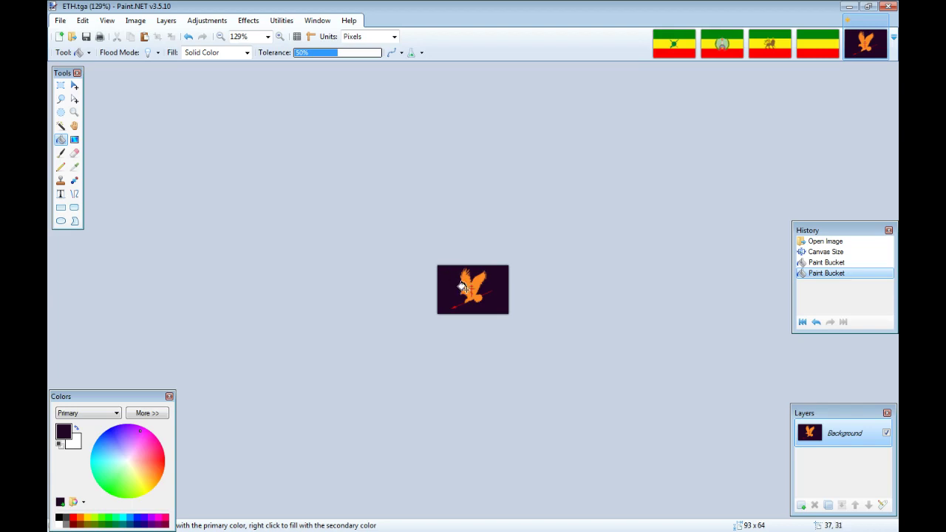
pyautogui.scroll(3, 462, 286)
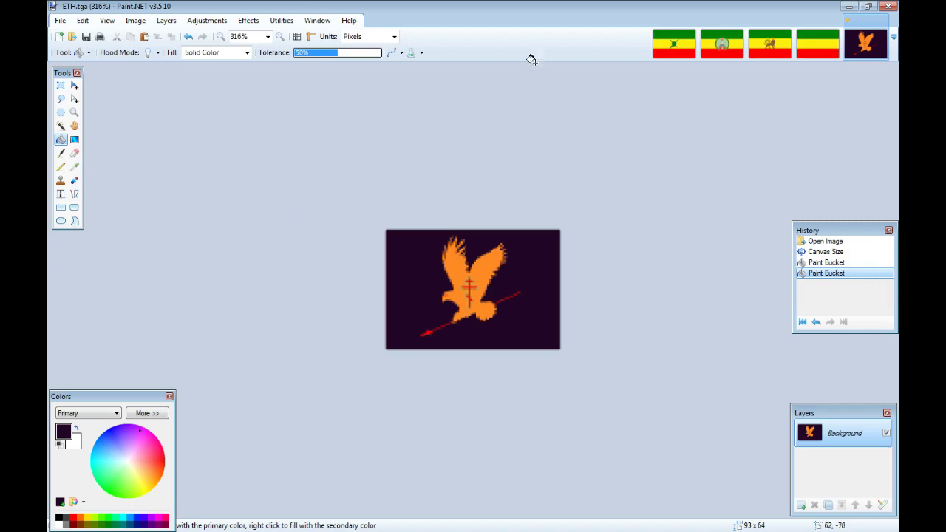
# Step: Examine the fascist, communist and monarchy flags up close
pyautogui.click(692, 58)
pyautogui.scroll(5, 494, 296)
pyautogui.click(733, 53)
pyautogui.scroll(6, 523, 288)
pyautogui.scroll(-2, 521, 323)
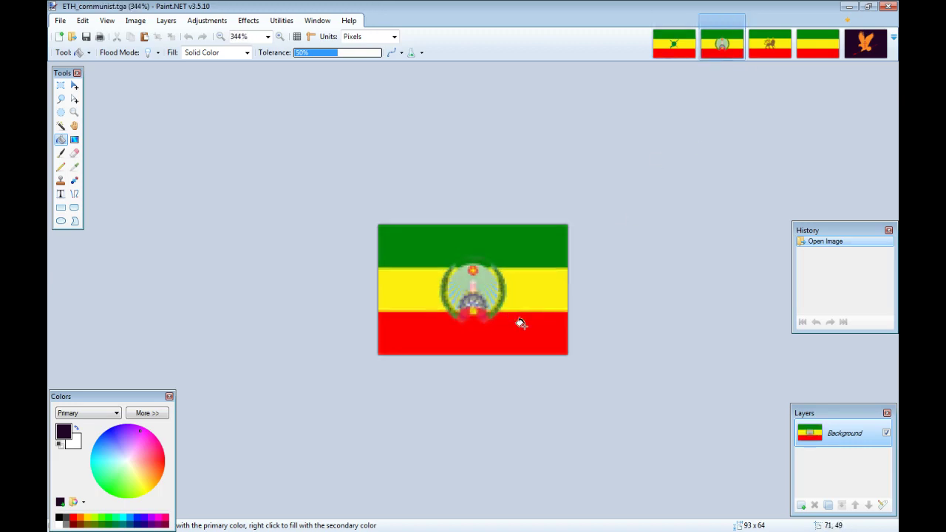
pyautogui.click(749, 57)
pyautogui.scroll(4, 513, 264)
pyautogui.scroll(-1, 513, 264)
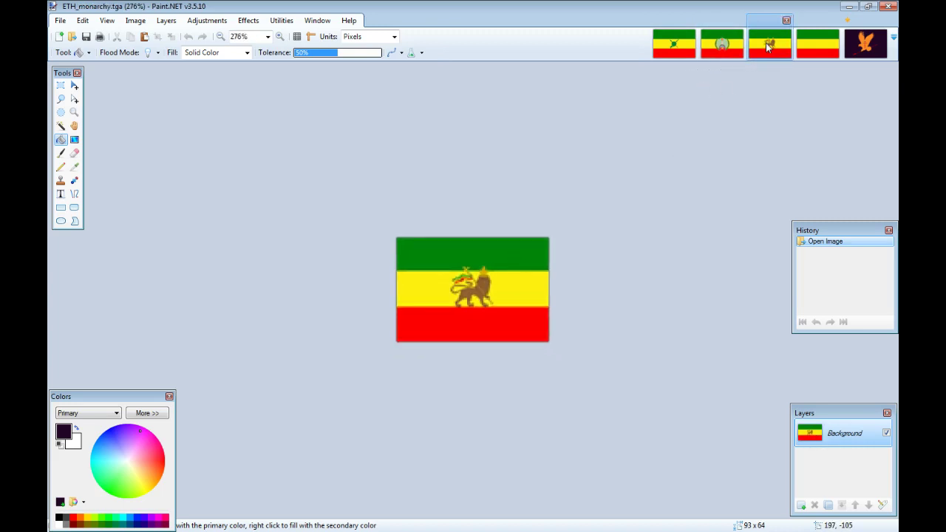
# Step: Compare the monarchy, communist and fascist flags once more and return to the eagle flag ETH.tga
pyautogui.click(721, 45)
pyautogui.click(673, 46)
pyautogui.click(769, 46)
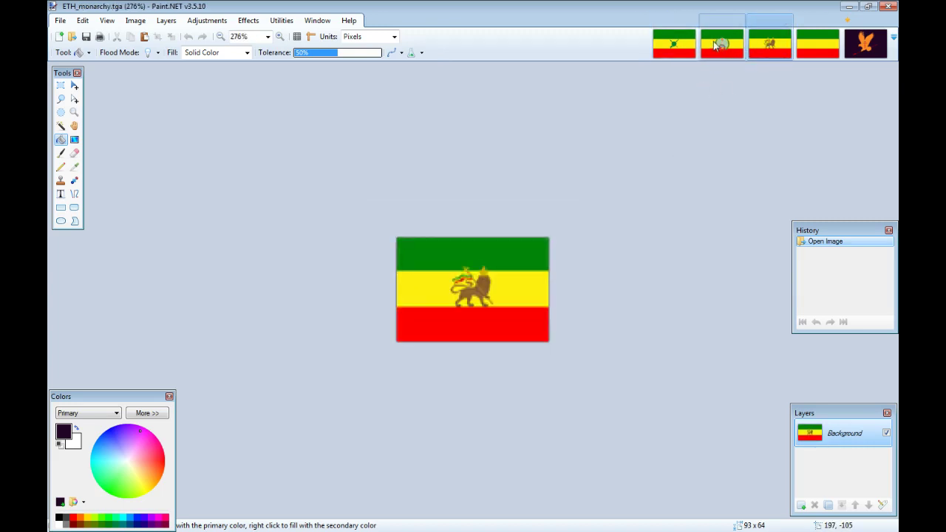
pyautogui.click(717, 44)
pyautogui.click(676, 48)
pyautogui.click(770, 46)
pyautogui.click(857, 46)
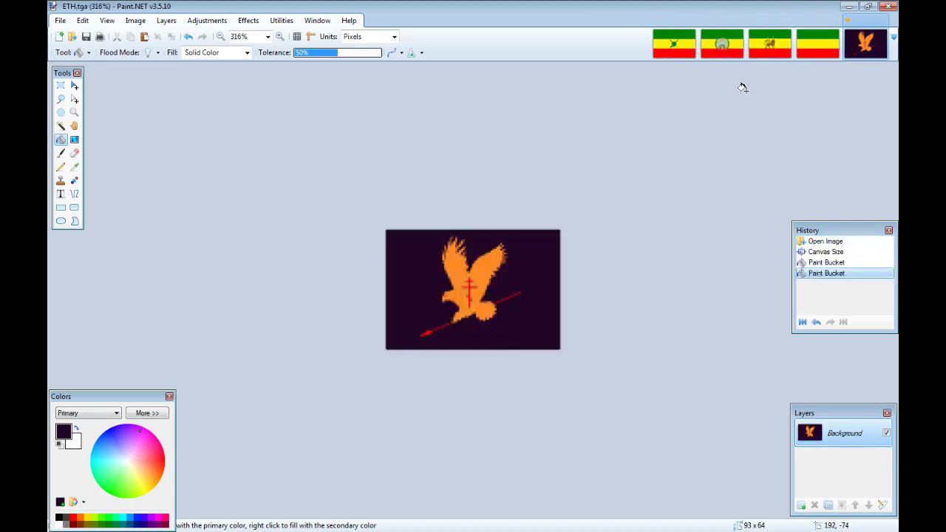
pyautogui.click(730, 54)
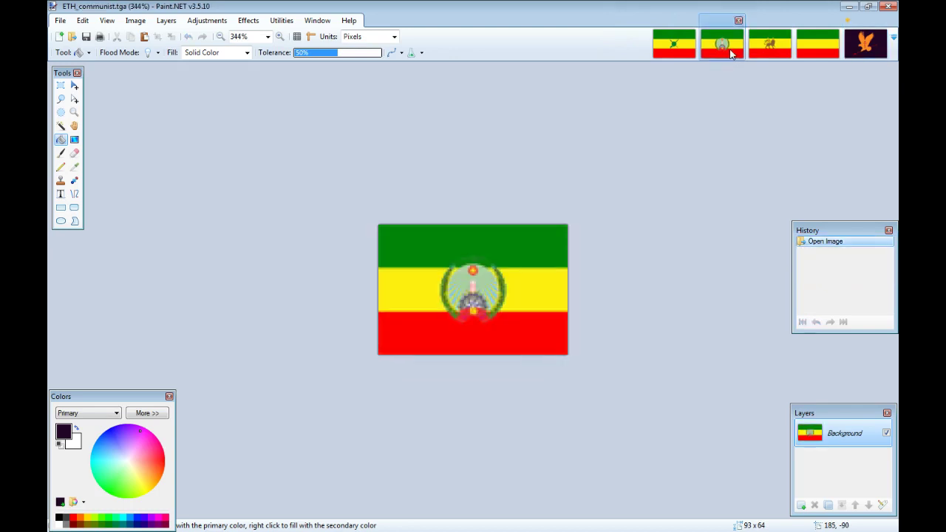
pyautogui.click(676, 45)
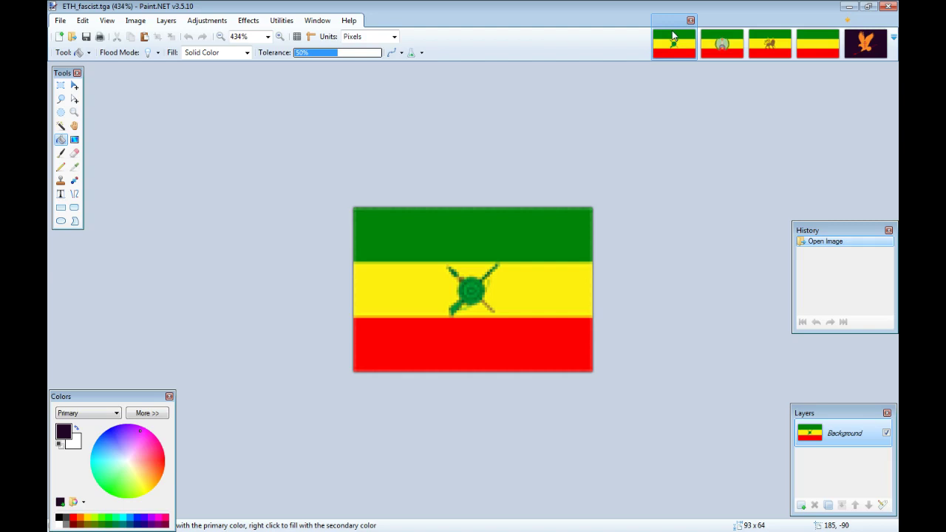
pyautogui.click(861, 37)
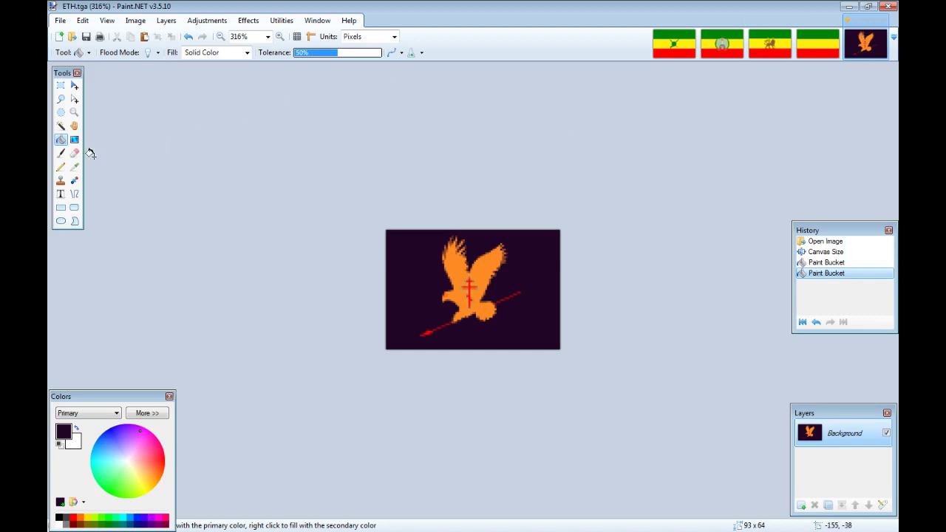
# Step: Select the dark purple background around the eagle with the Magic Wand at 30% tolerance and delete it
pyautogui.click(62, 127)
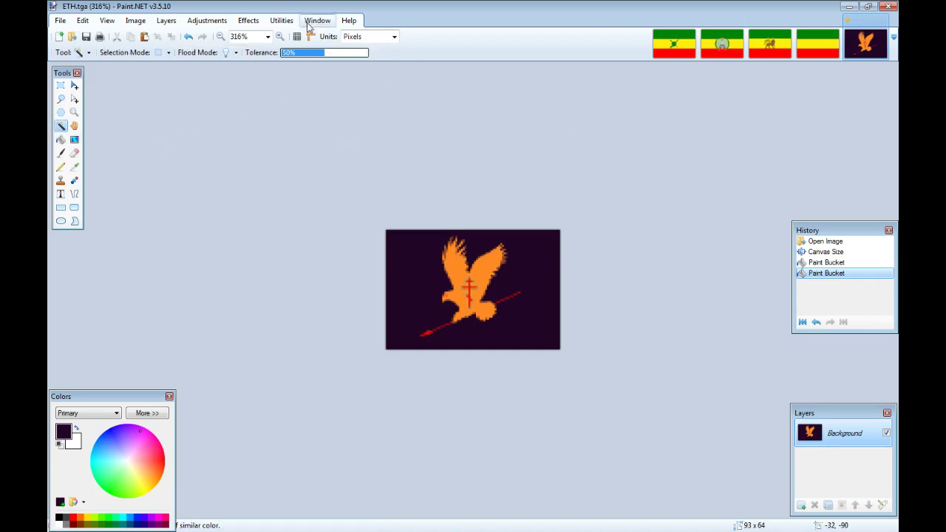
pyautogui.moveTo(297, 52); pyautogui.dragTo(307, 53)
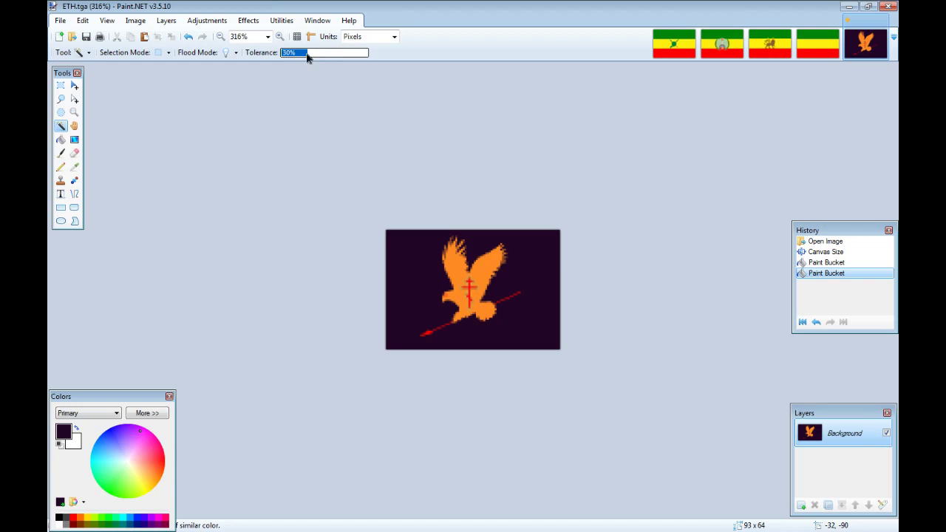
pyautogui.click(427, 266)
pyautogui.press('Delete')
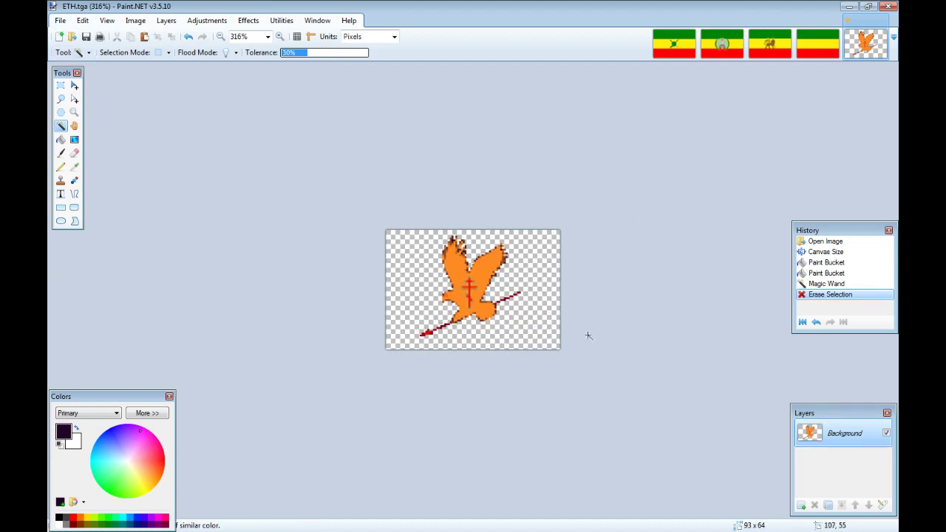
# Step: Copy the whole cut-out eagle image and paste it onto a new layer in the republic flag ETH_republic.tga
pyautogui.click(61, 85)
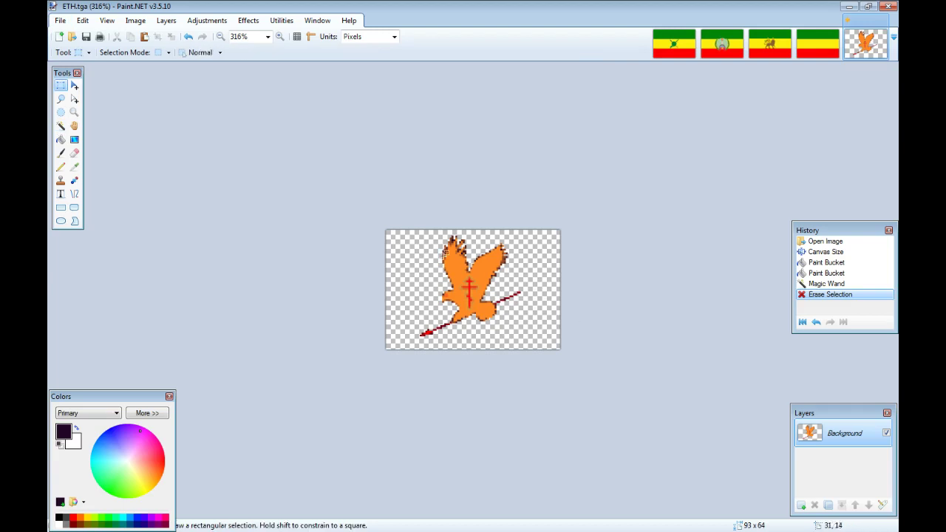
pyautogui.moveTo(386, 227); pyautogui.dragTo(600, 359)
pyautogui.click(817, 43)
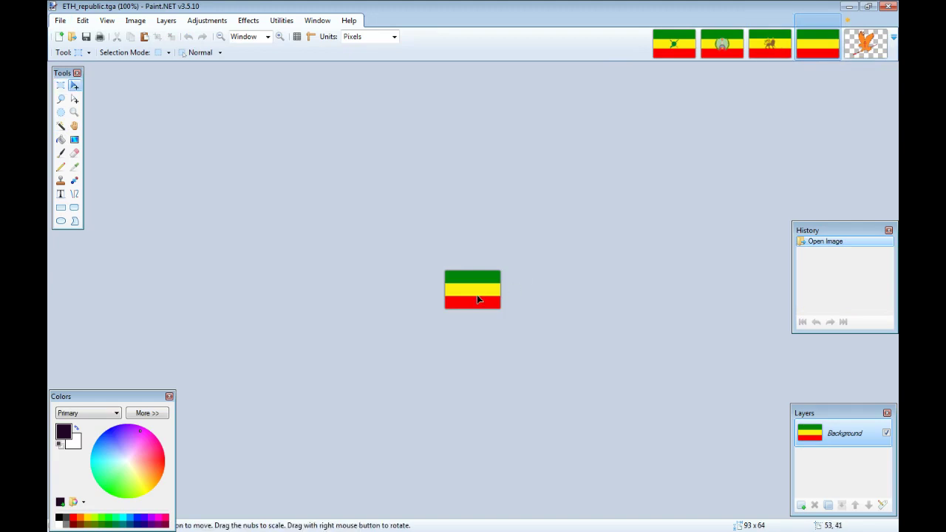
pyautogui.hotkey('ctrl', 'v')
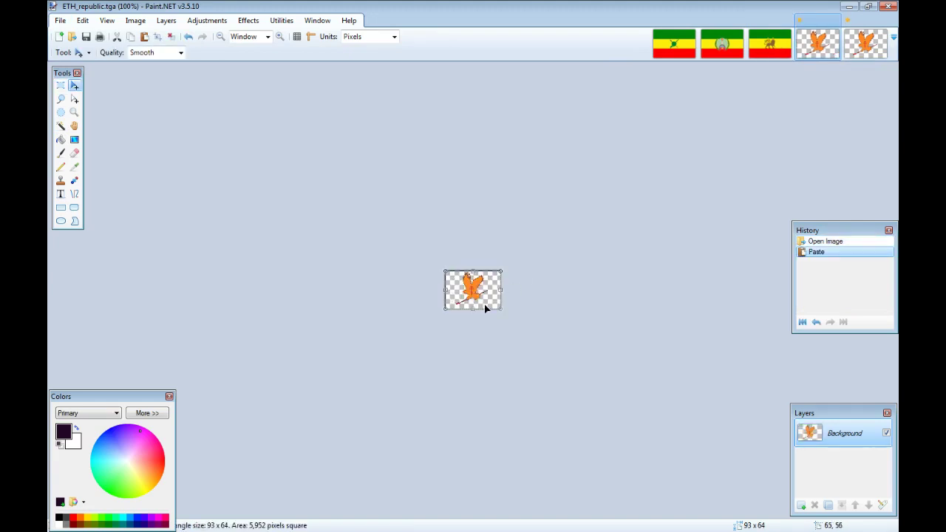
pyautogui.hotkey('ctrl', 'z')
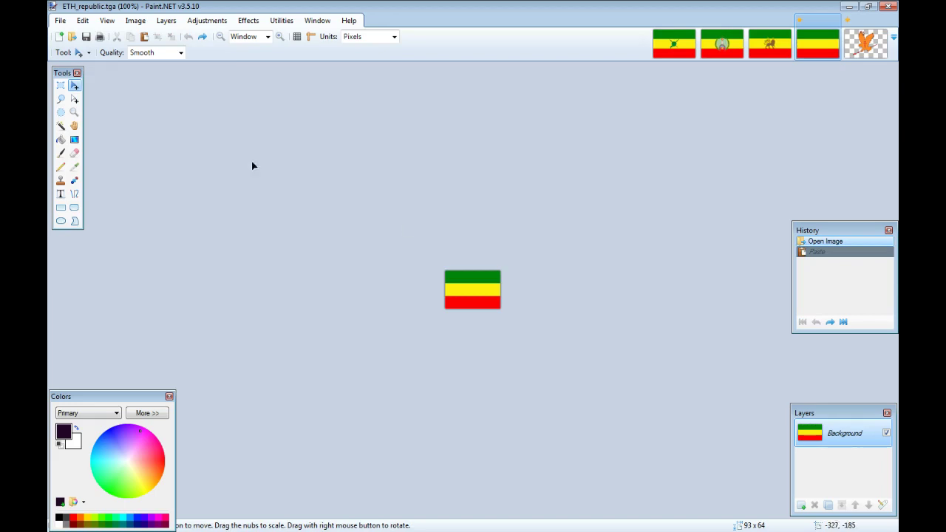
pyautogui.click(801, 505)
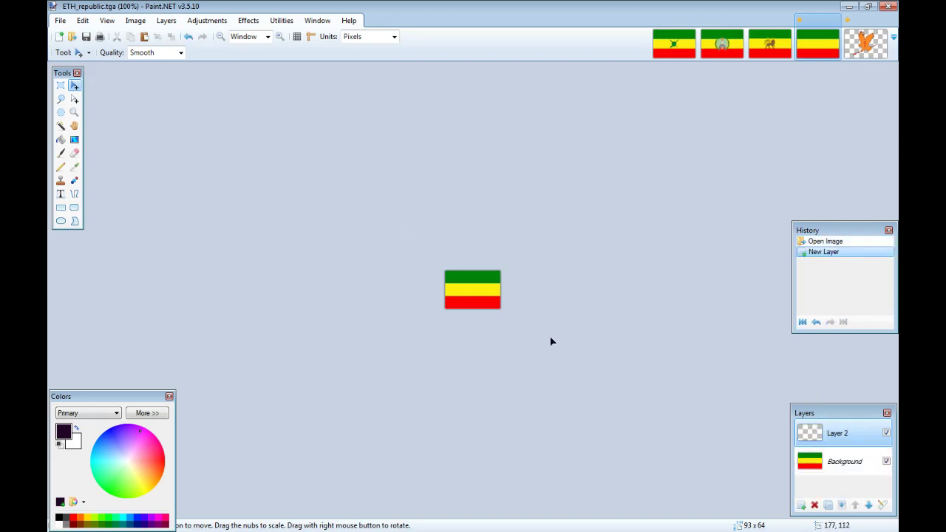
pyautogui.hotkey('ctrl', 'v')
pyautogui.moveTo(527, 297); pyautogui.dragTo(522, 290)
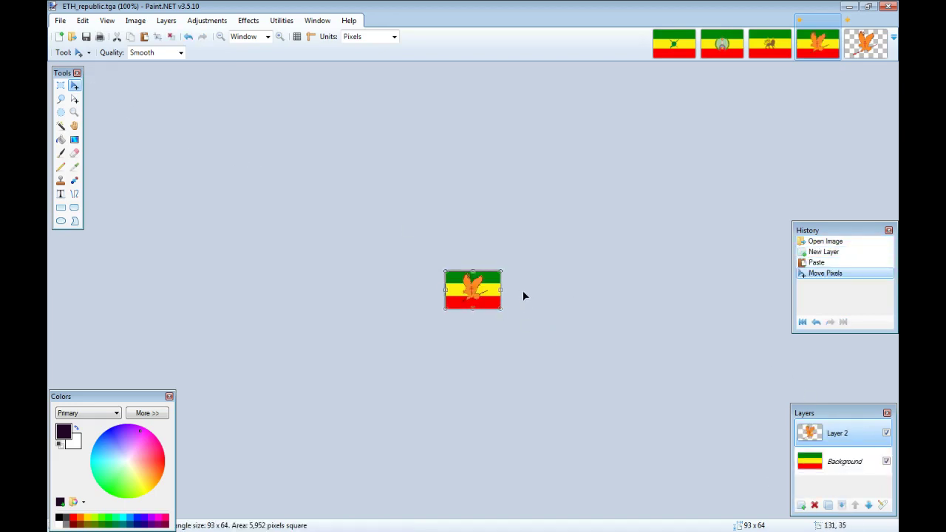
pyautogui.scroll(4, 500, 288)
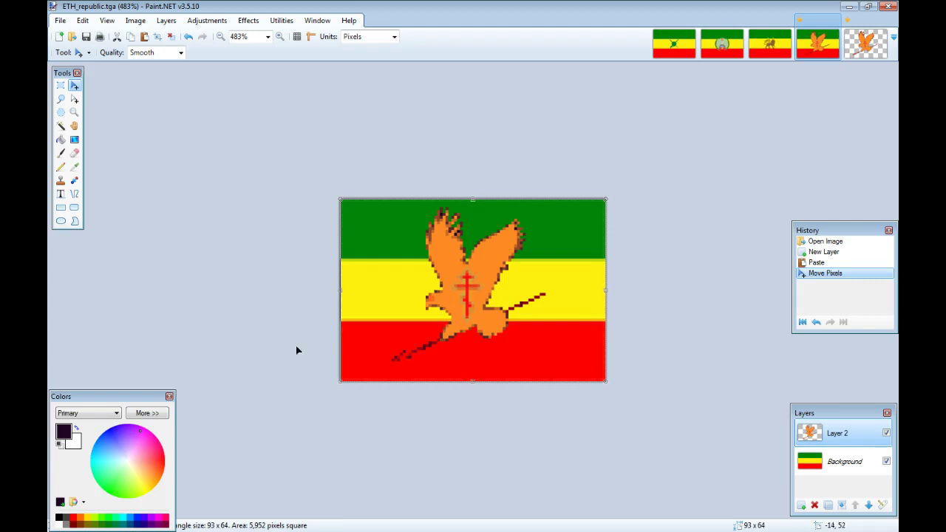
# Step: Try to fill the area around the eagle on Layer 2 with dark purple, reducing the fill tolerance to 16%
pyautogui.click(60, 139)
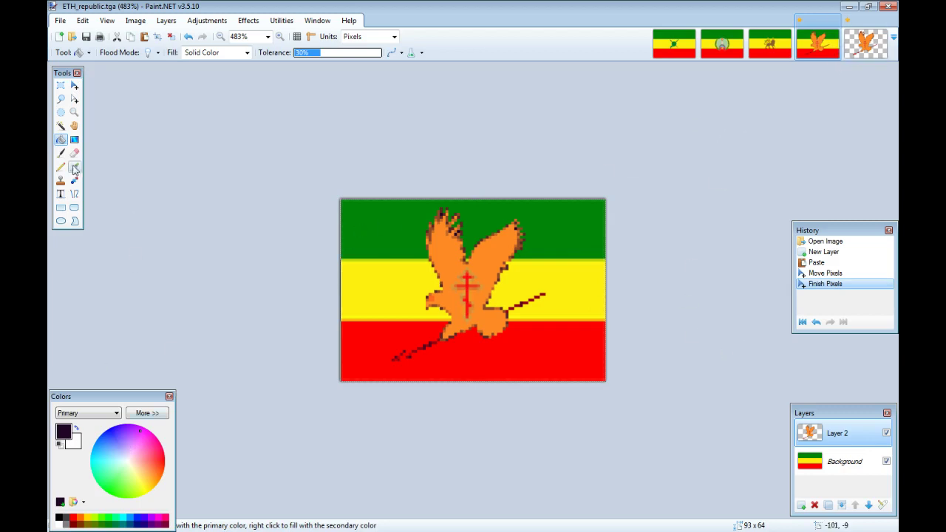
pyautogui.click(364, 219)
pyautogui.hotkey('ctrl', 'z')
pyautogui.moveTo(325, 53); pyautogui.dragTo(309, 57)
pyautogui.click(358, 220)
pyautogui.hotkey('ctrl', 'z')
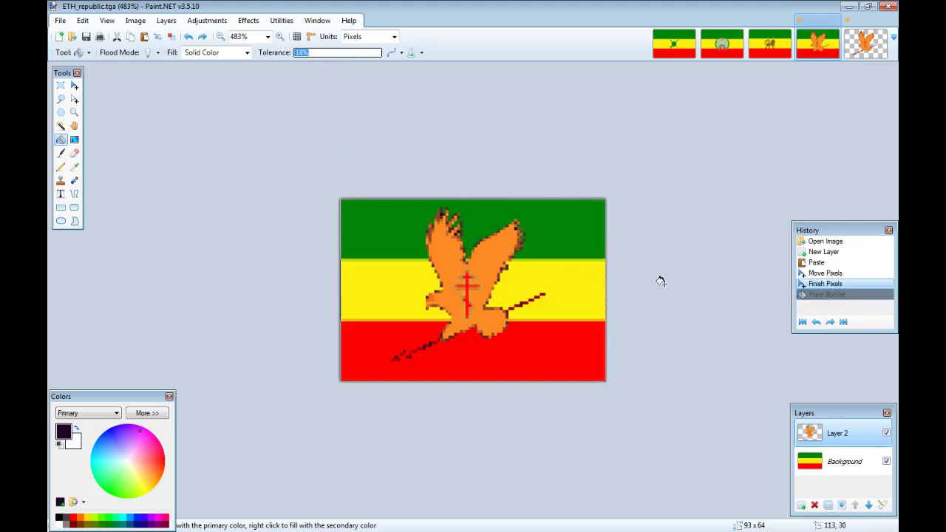
# Step: Try filling the Background layer's green, yellow and red stripes with dark purple, and undo the yellow and red fills
pyautogui.click(835, 459)
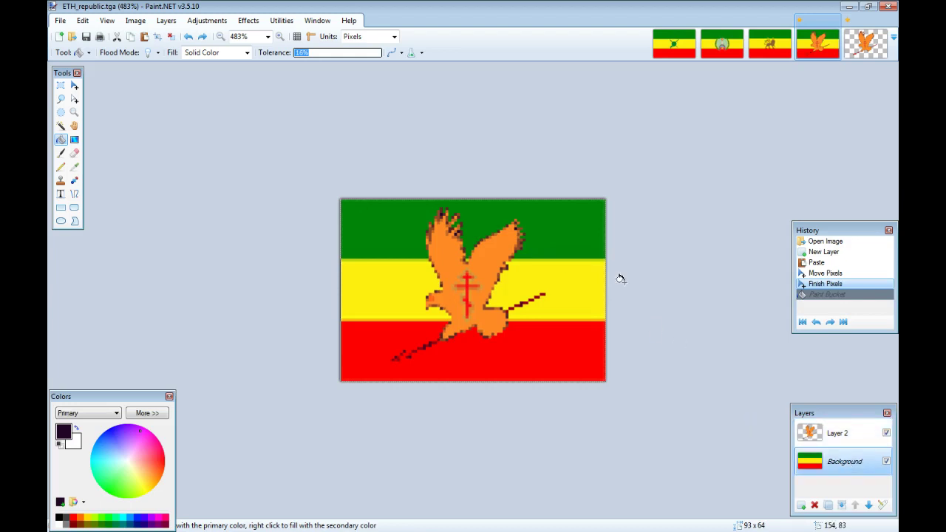
pyautogui.click(567, 214)
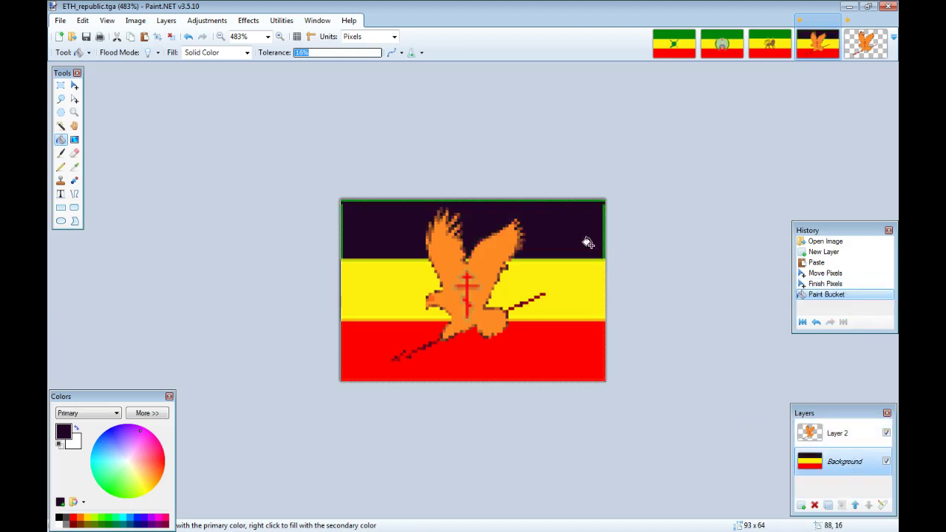
pyautogui.click(579, 283)
pyautogui.click(582, 341)
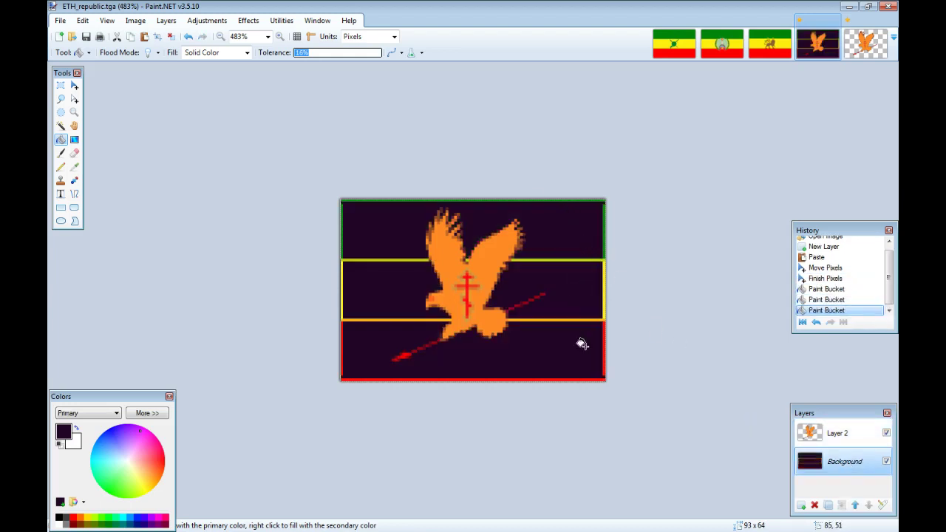
pyautogui.hotkey('ctrl', 'z')
pyautogui.hotkey('ctrl', 'z')
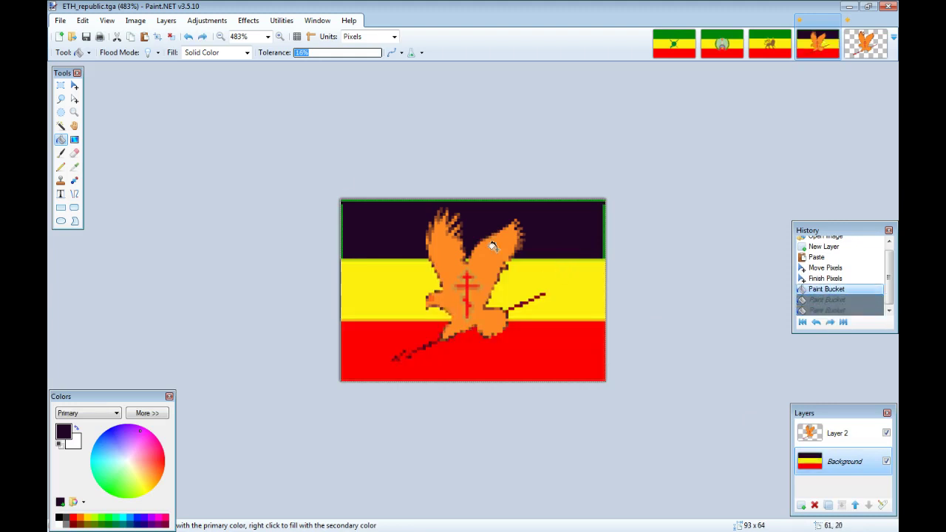
# Step: Set the fill tolerance to 30% and fill the transparent background of ETH.tga with dark purple
pyautogui.click(314, 55)
pyautogui.click(864, 53)
pyautogui.click(540, 286)
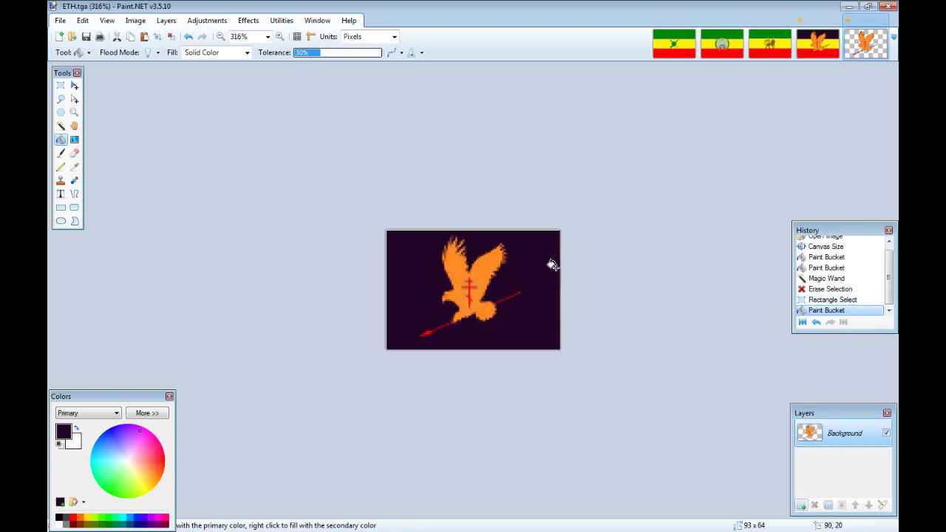
# Step: Undo the green stripe's dark purple fill in ETH_republic.tga and set the fill tolerance to 50%
pyautogui.click(818, 45)
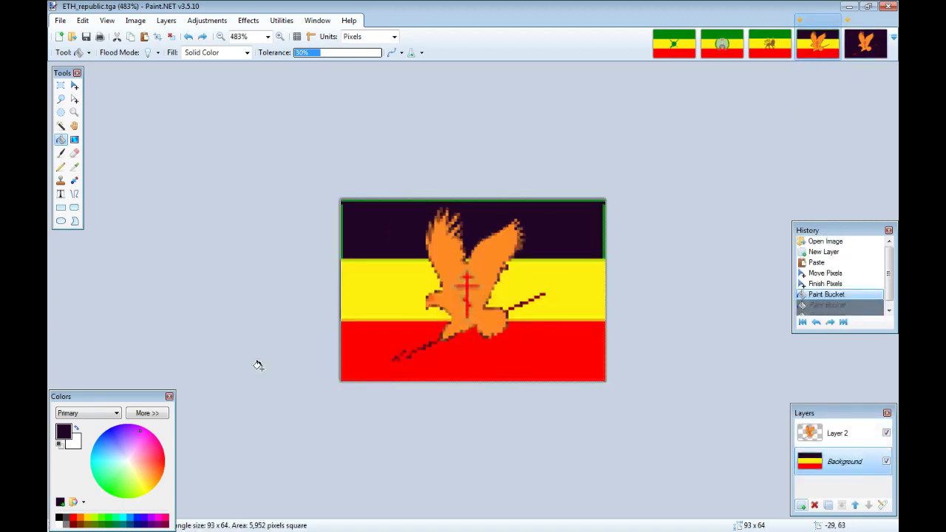
pyautogui.hotkey('ctrl', 'z')
pyautogui.moveTo(317, 53); pyautogui.dragTo(342, 64)
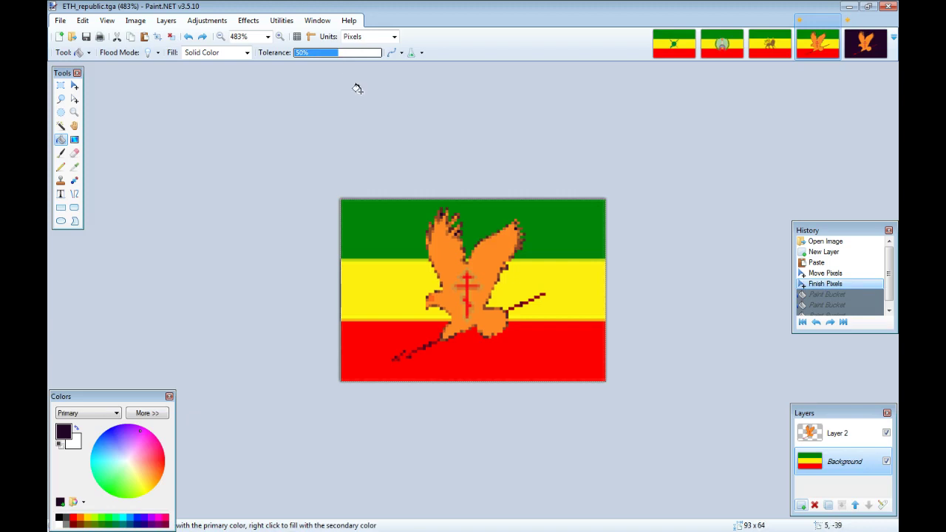
# Step: Try filling the green stripe with dark purple and the red stripe with dark red, and undo both fills
pyautogui.click(389, 229)
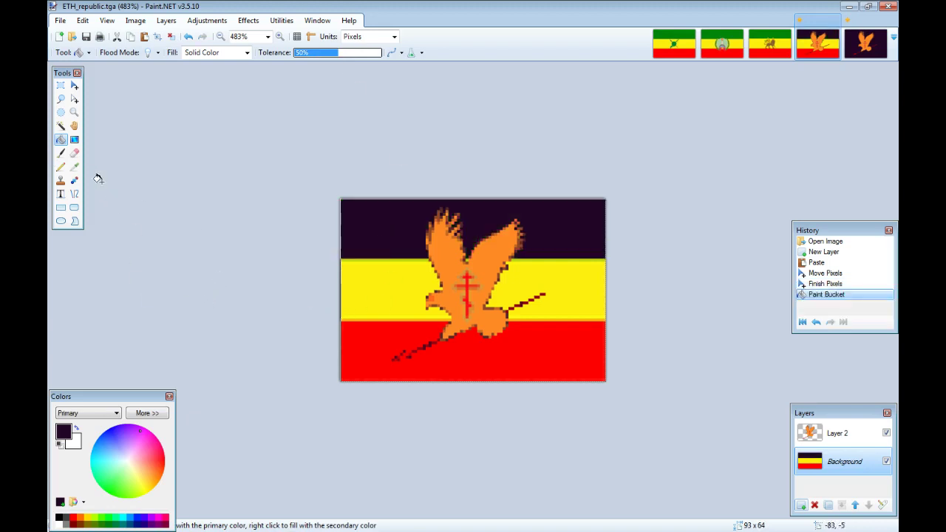
pyautogui.click(74, 525)
pyautogui.click(364, 348)
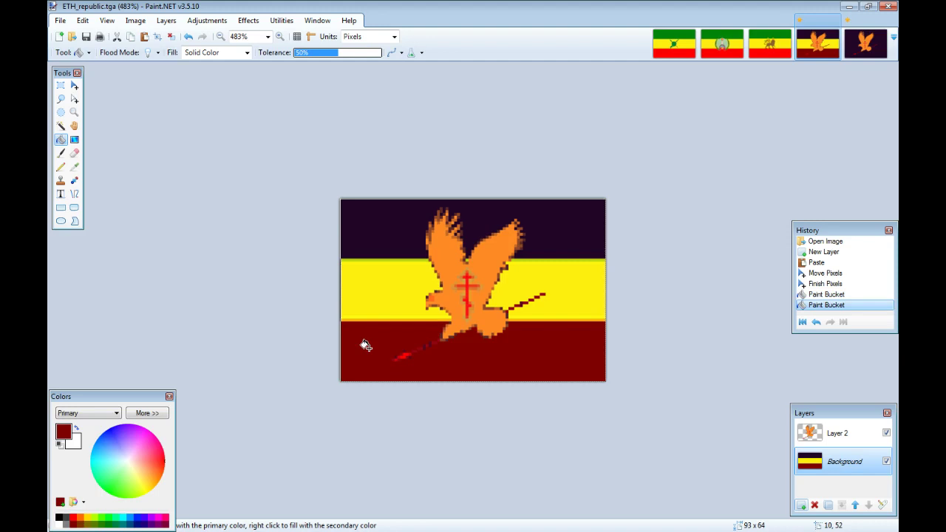
pyautogui.hotkey('ctrl', 'z')
pyautogui.hotkey('ctrl', 'z')
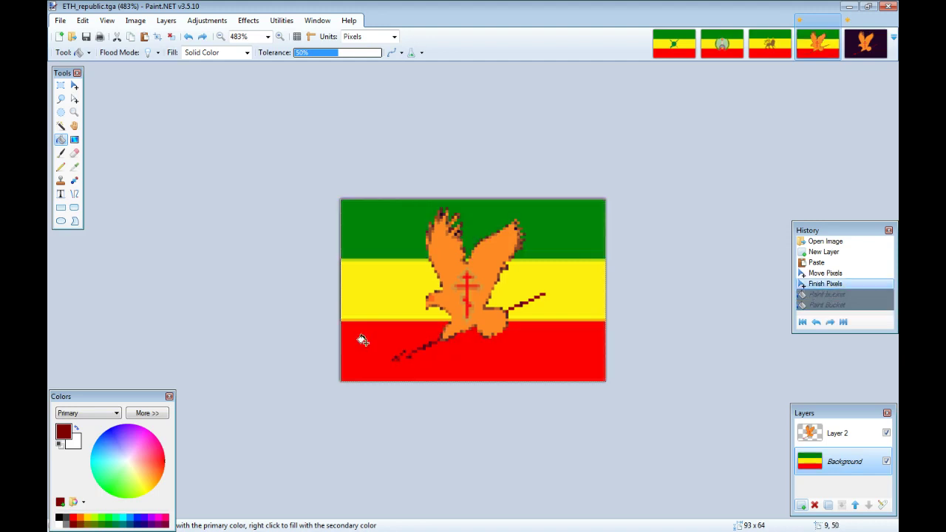
# Step: Sample the dark purple from the background of ETH.tga and fill the republic flag's red stripe with it
pyautogui.click(74, 166)
pyautogui.click(865, 44)
pyautogui.click(522, 242)
pyautogui.click(817, 44)
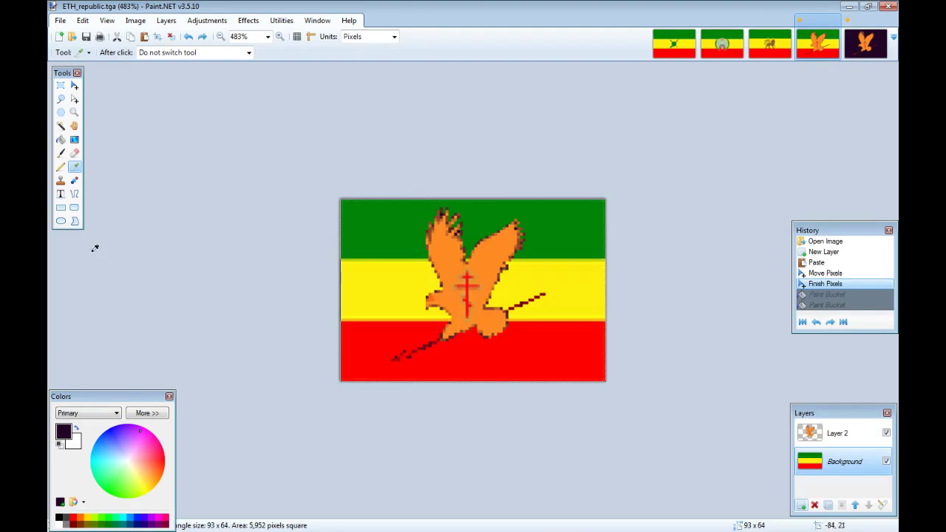
pyautogui.click(61, 139)
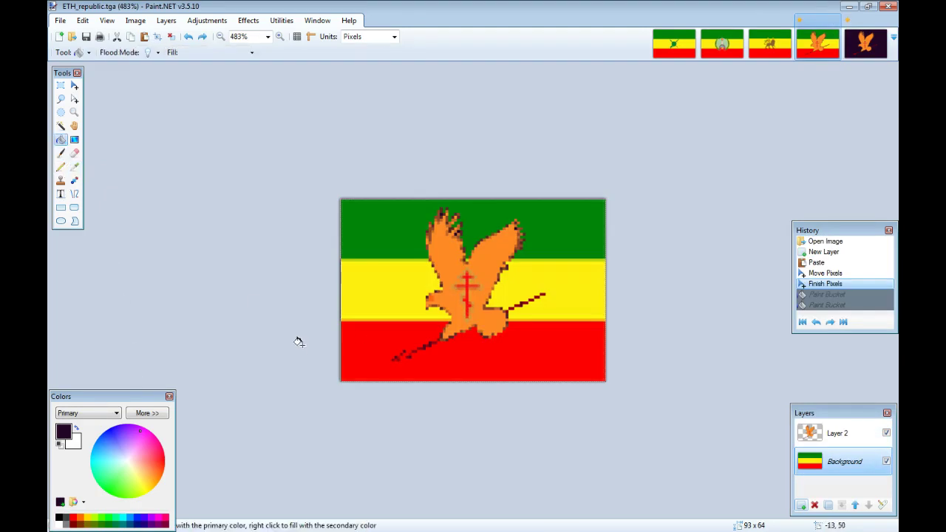
pyautogui.click(357, 348)
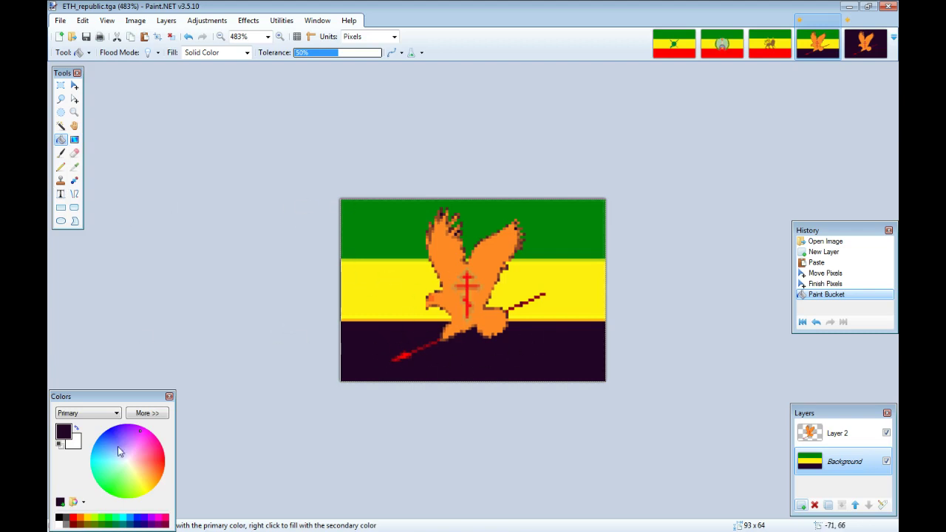
# Step: Try filling the republic flag's green stripe with bright blue and with dark blue
pyautogui.moveTo(112, 443); pyautogui.dragTo(109, 434)
pyautogui.click(372, 215)
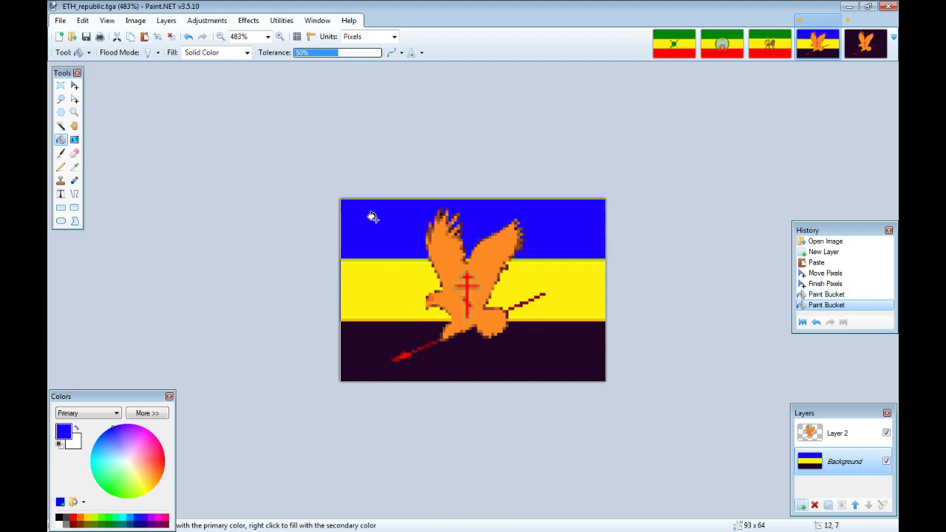
pyautogui.click(140, 524)
pyautogui.click(372, 222)
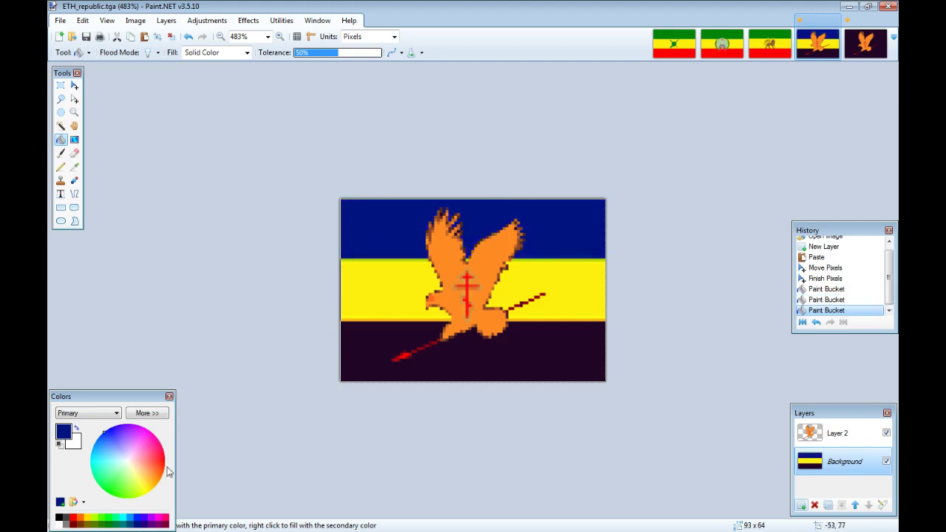
# Step: Try filling the republic flag's yellow middle stripe with dark green and with olive
pyautogui.click(110, 524)
pyautogui.click(365, 281)
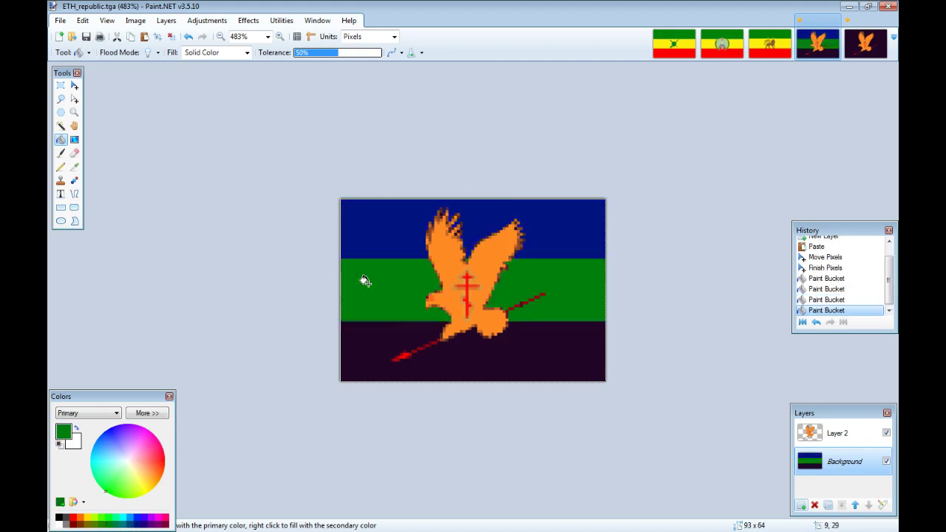
pyautogui.click(88, 525)
pyautogui.click(352, 278)
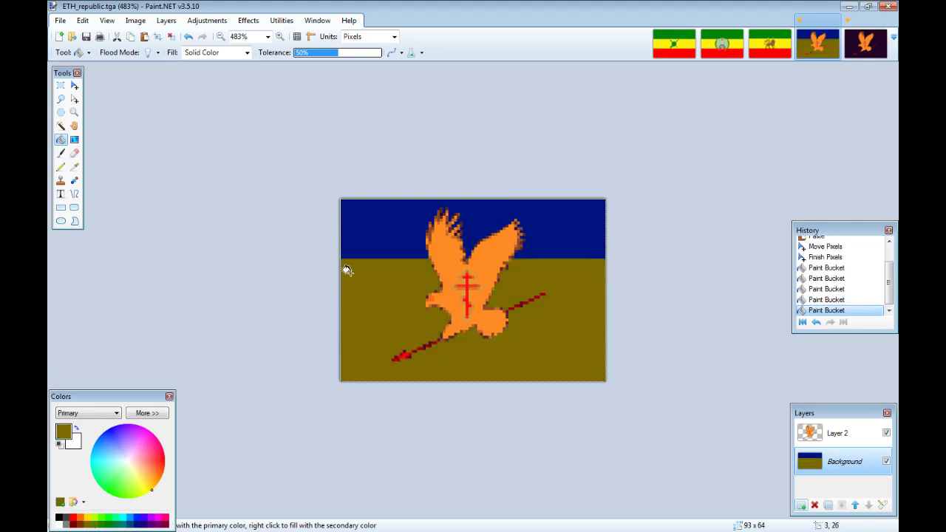
# Step: Undo the olive fill, set the fill tolerance to 45%, and fill only the middle stripe with olive
pyautogui.hotkey('ctrl', 'z')
pyautogui.moveTo(337, 53); pyautogui.dragTo(333, 53)
pyautogui.click(399, 280)
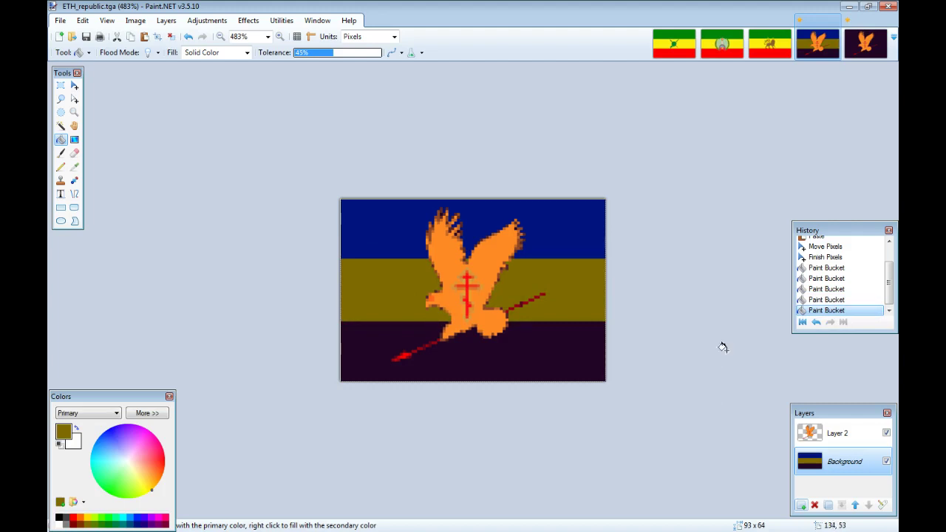
# Step: Undo all the stripe fills in ETH_republic.tga, back to the original green, yellow and red
pyautogui.keyDown('ctrl'); pyautogui.scroll(-4, 628, 306); pyautogui.keyUp('ctrl')
pyautogui.keyDown('ctrl'); pyautogui.scroll(-4, 625, 305); pyautogui.keyUp('ctrl')
pyautogui.scroll(-1, 625, 303)
pyautogui.scroll(1, 625, 304)
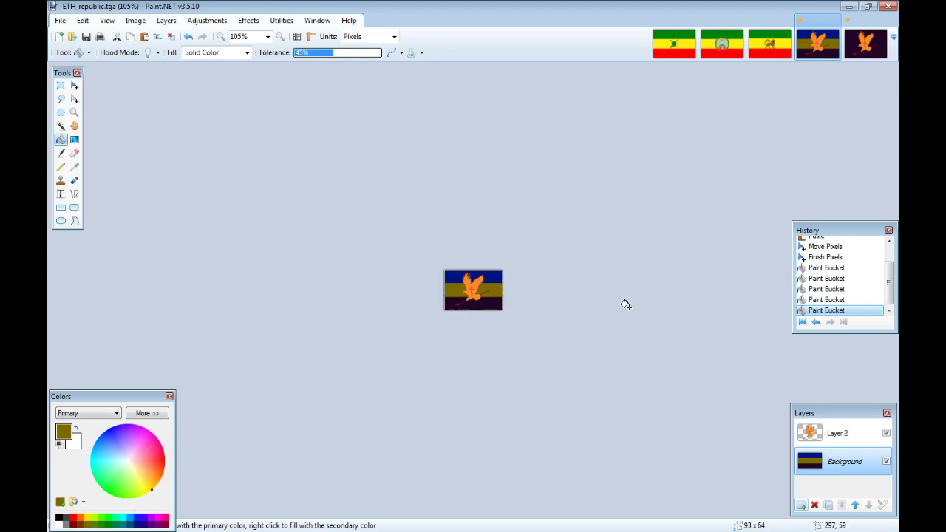
pyautogui.scroll(5, 520, 294)
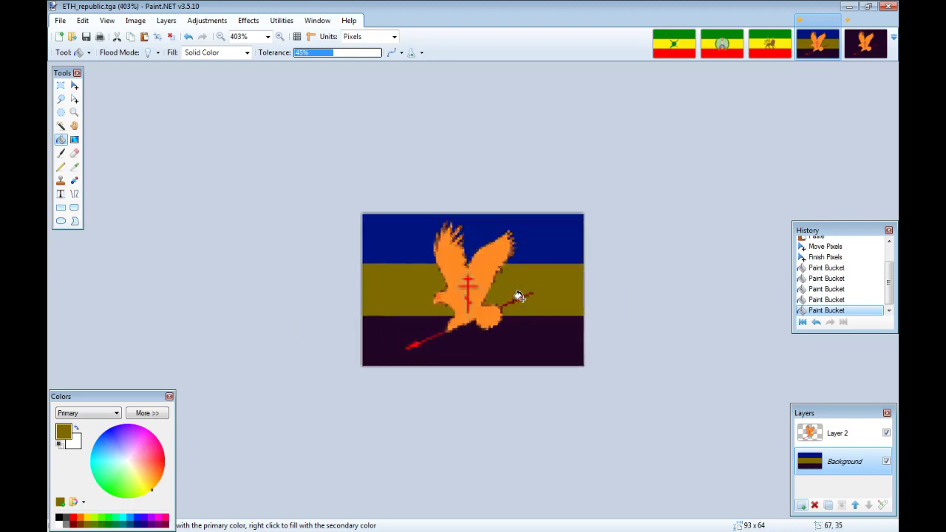
pyautogui.hotkey('ctrl', 'z')
pyautogui.hotkey('ctrl', 'z')
pyautogui.hotkey('ctrl', 'z')
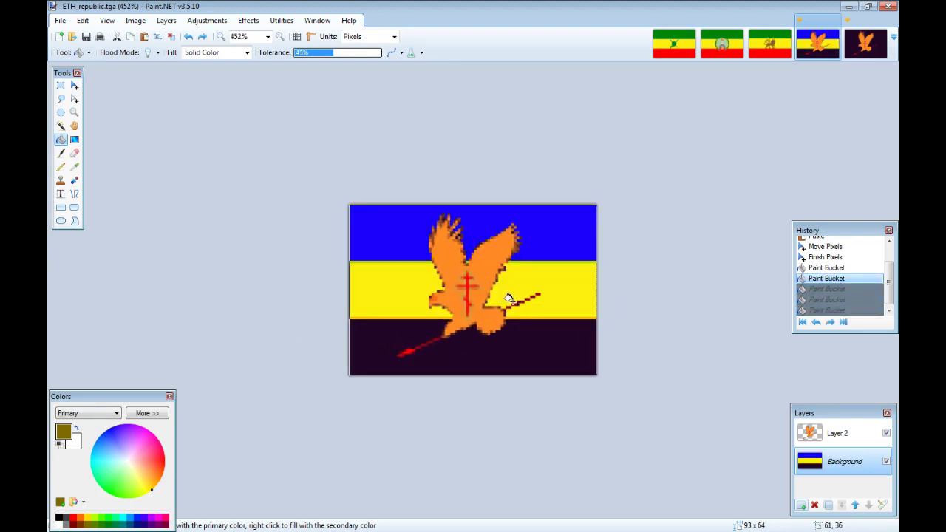
pyautogui.hotkey('ctrl', 'z')
pyautogui.hotkey('ctrl', 'z')
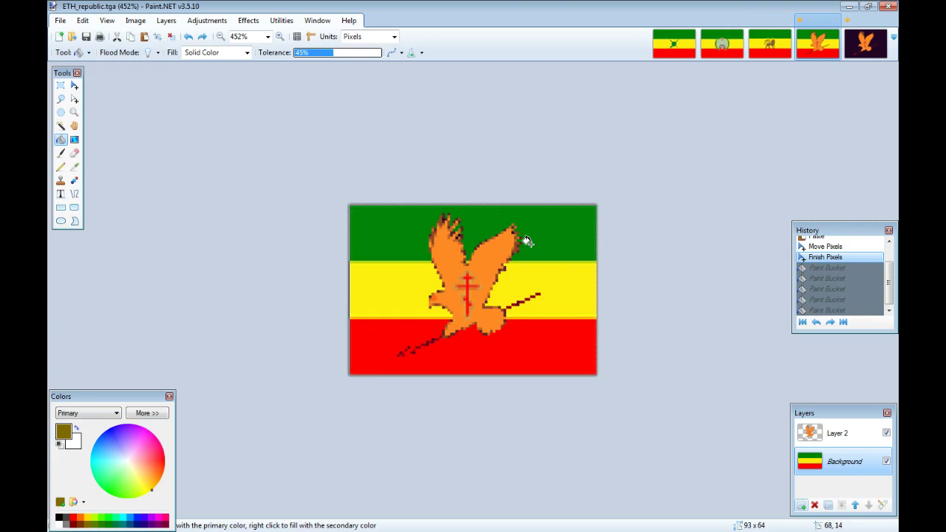
# Step: Fill the green and red stripes of the republic flag with black
pyautogui.click(59, 517)
pyautogui.click(384, 222)
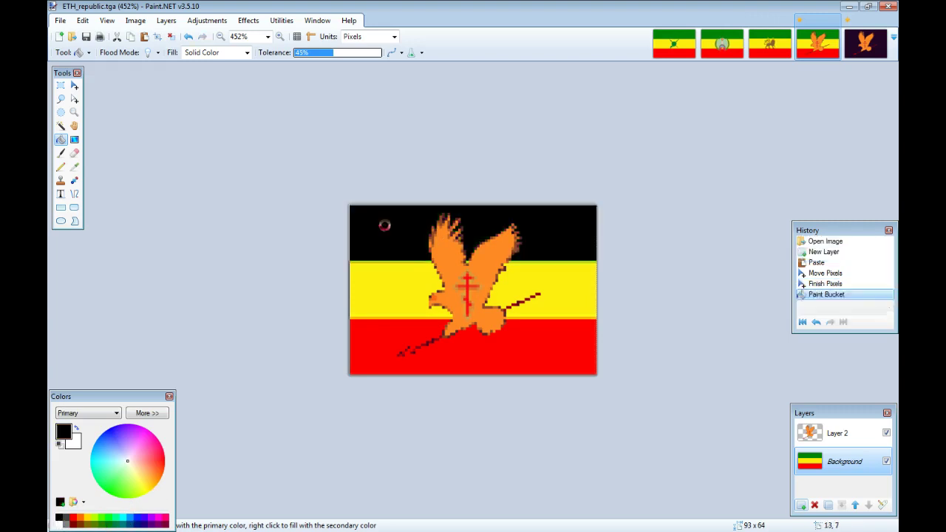
pyautogui.click(366, 360)
# Step: Sample the dark purple background of ETH.tga and fill the republic flag's yellow stripe with it
pyautogui.click(865, 43)
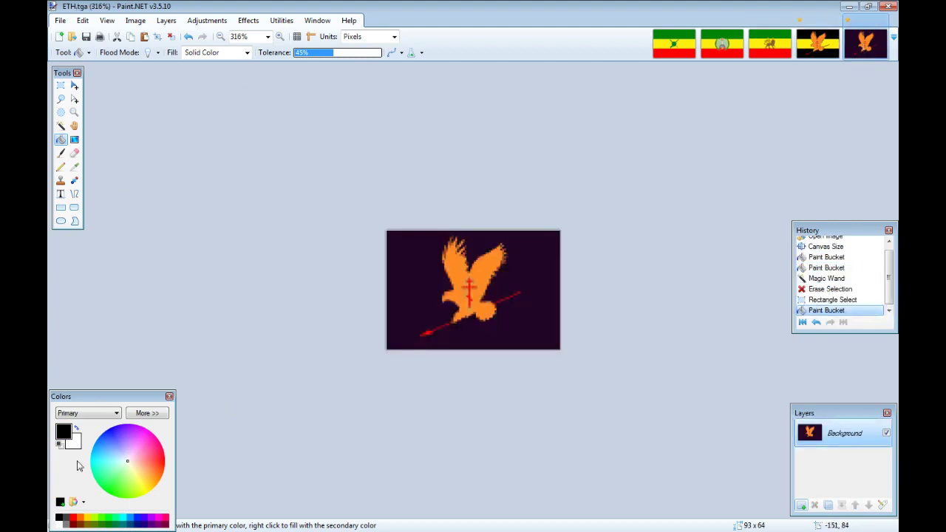
pyautogui.click(73, 166)
pyautogui.click(479, 244)
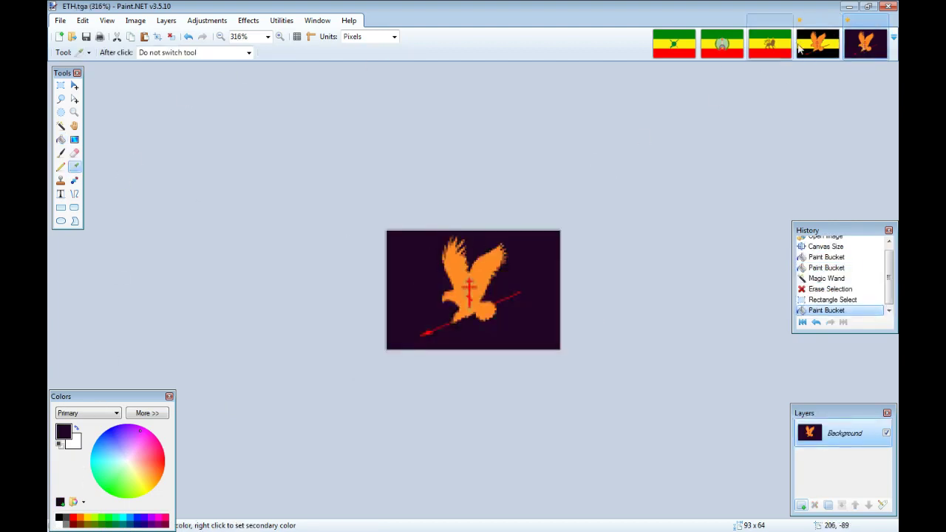
pyautogui.click(818, 43)
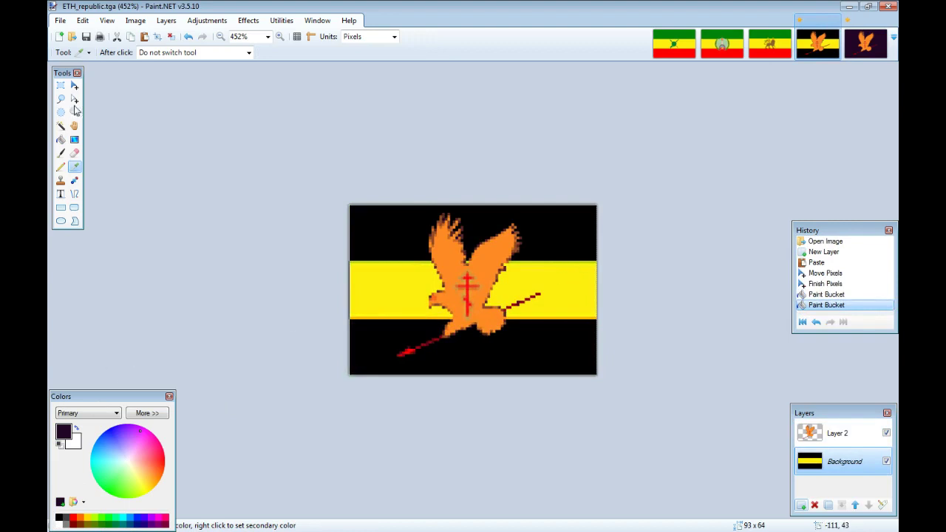
pyautogui.click(60, 139)
pyautogui.click(383, 271)
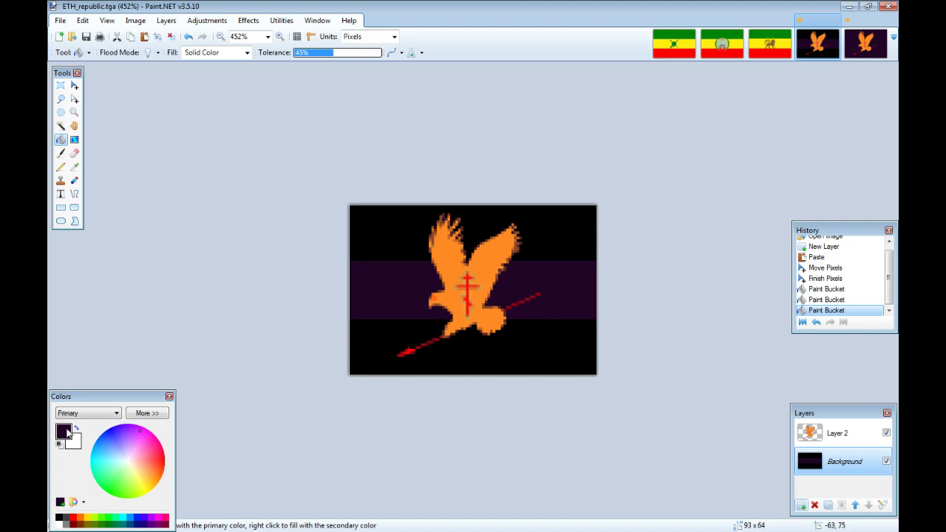
# Step: Expand the colour settings and brighten the primary purple to an HSV value of 57
pyautogui.click(147, 412)
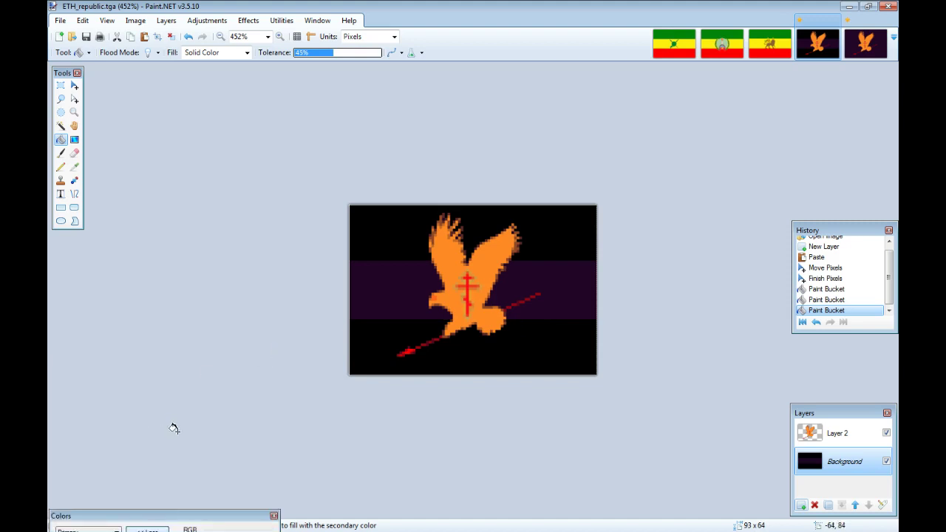
pyautogui.moveTo(180, 521); pyautogui.dragTo(179, 357)
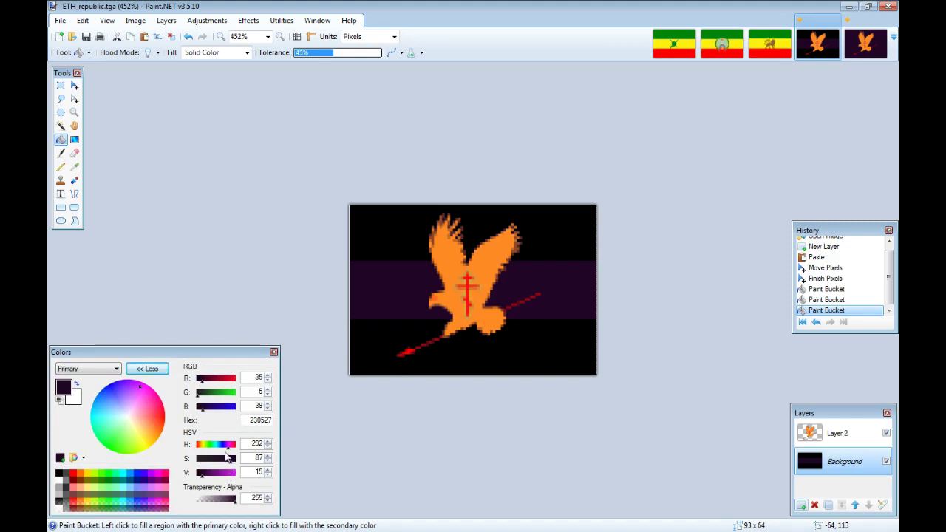
pyautogui.moveTo(204, 476); pyautogui.dragTo(221, 481)
# Step: Try the brighter purple fill, undo it, set the tolerance to 23%, and fill only the middle stripe
pyautogui.click(382, 299)
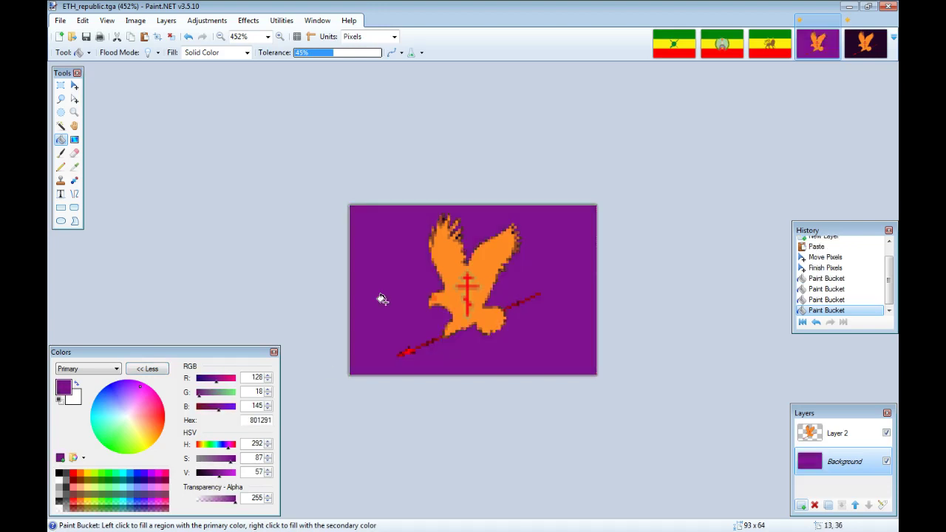
pyautogui.hotkey('ctrl', 'z')
pyautogui.moveTo(329, 53); pyautogui.dragTo(314, 53)
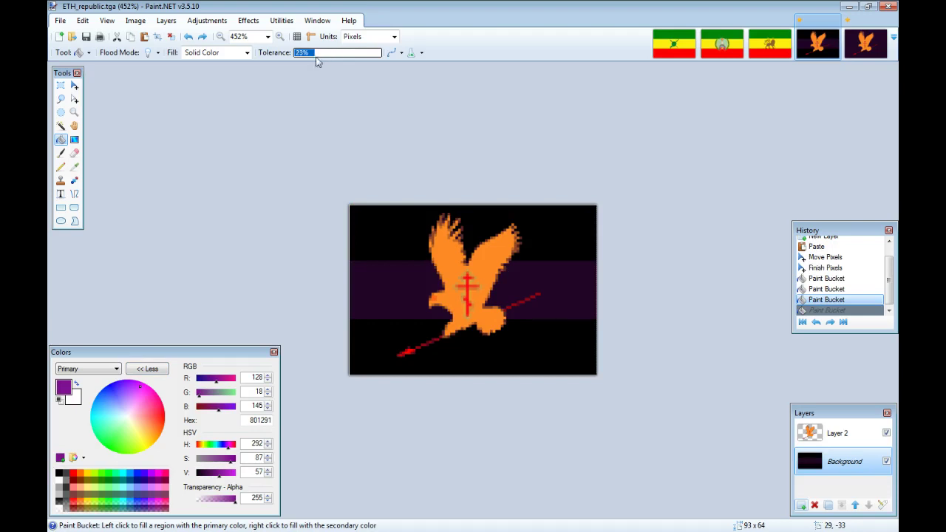
pyautogui.click(384, 295)
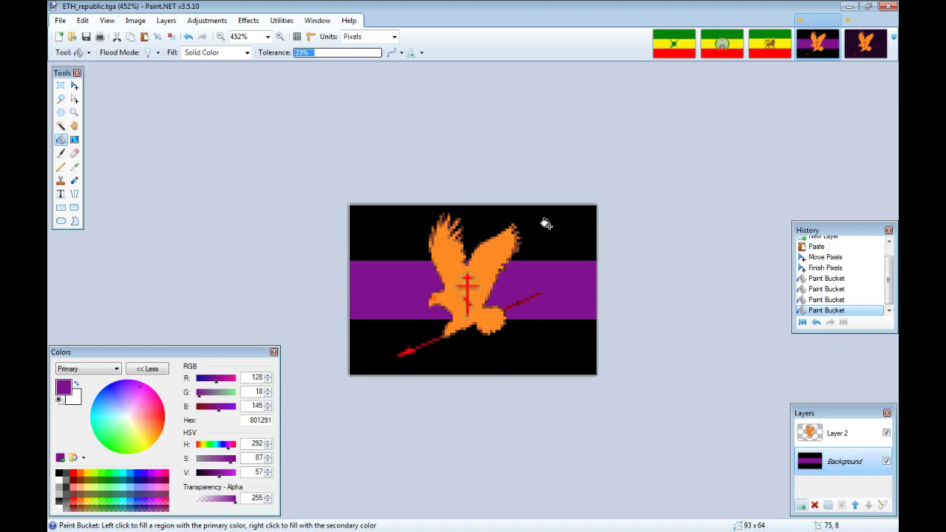
# Step: Save the recoloured republic flag in the Victoria 2 flags folder as ETH_facist.pdn
pyautogui.click(61, 21)
pyautogui.click(89, 118)
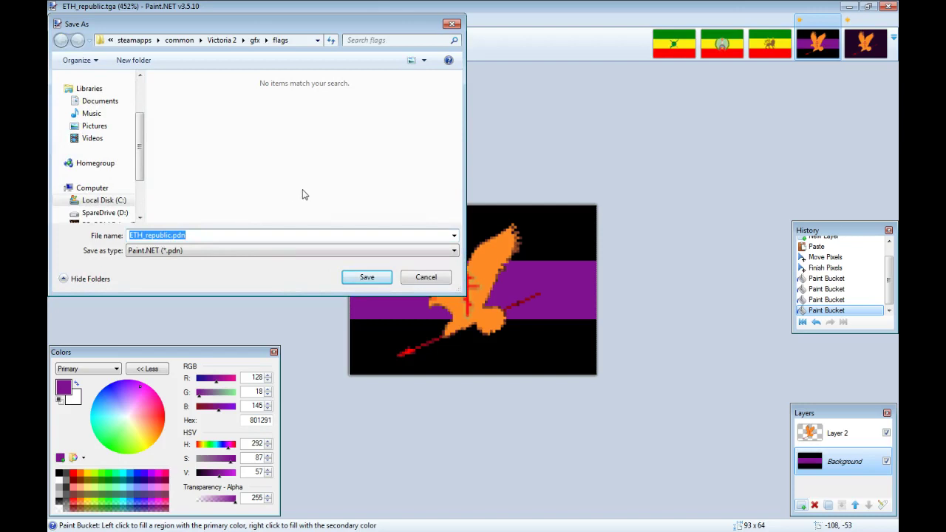
pyautogui.click(255, 42)
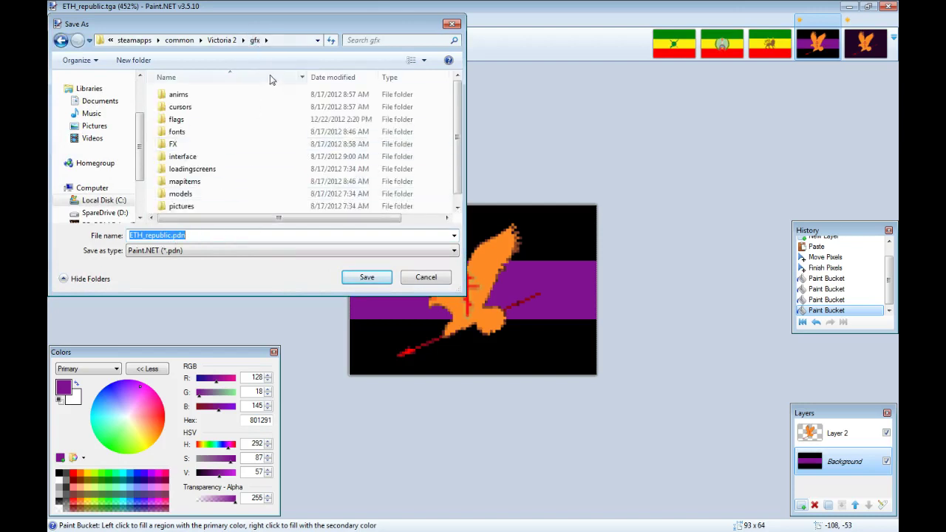
pyautogui.doubleClick(207, 120)
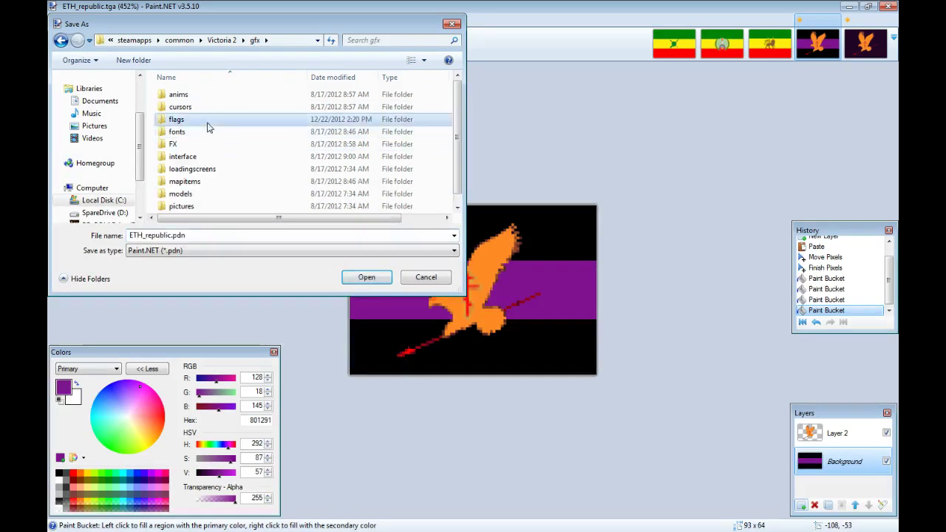
pyautogui.click(171, 236)
pyautogui.click(170, 236)
pyautogui.press('BackSpace')
pyautogui.press('BackSpace')
pyautogui.press('BackSpace')
pyautogui.press('BackSpace')
pyautogui.press('BackSpace')
pyautogui.press('BackSpace')
pyautogui.press('BackSpace')
pyautogui.press('BackSpace')
pyautogui.write('facist')
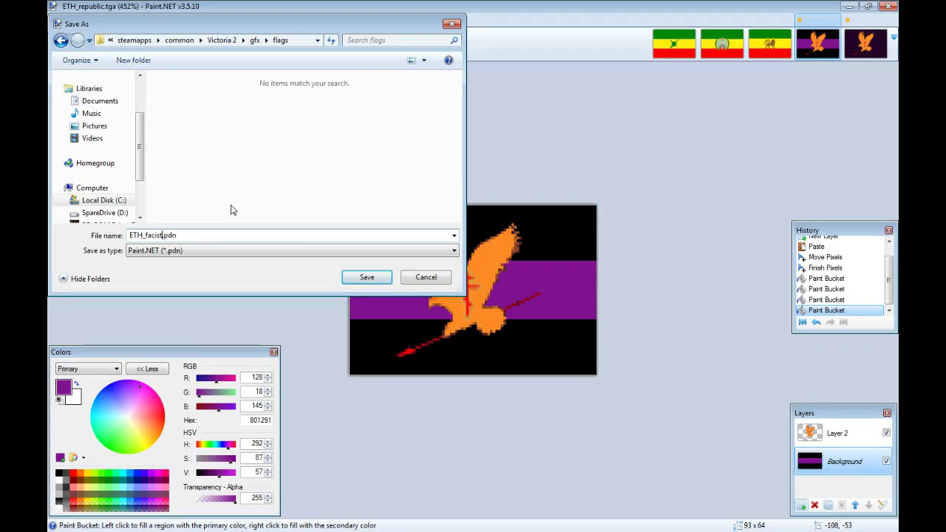
pyautogui.click(367, 277)
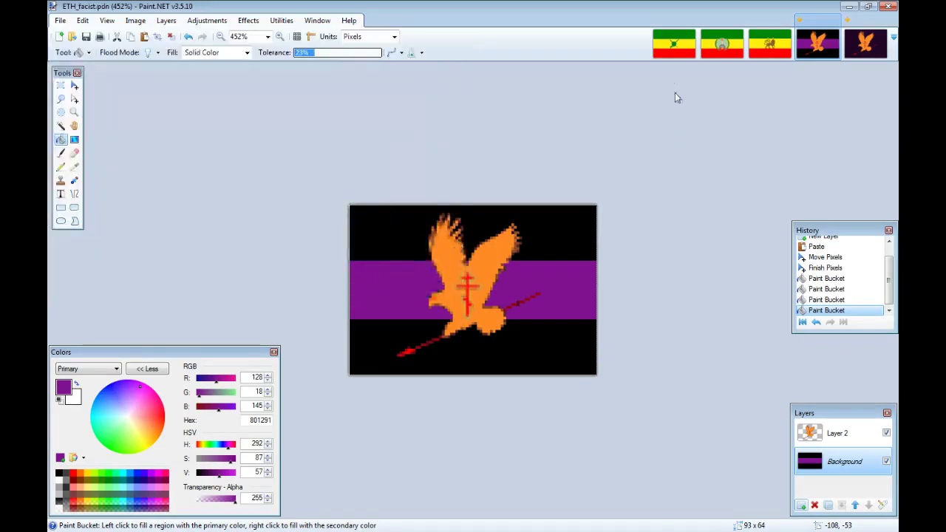
# Step: Save the purple and black eagle flag as a 32-bit TGA named ETH_facist, flattening its layers
pyautogui.click(665, 53)
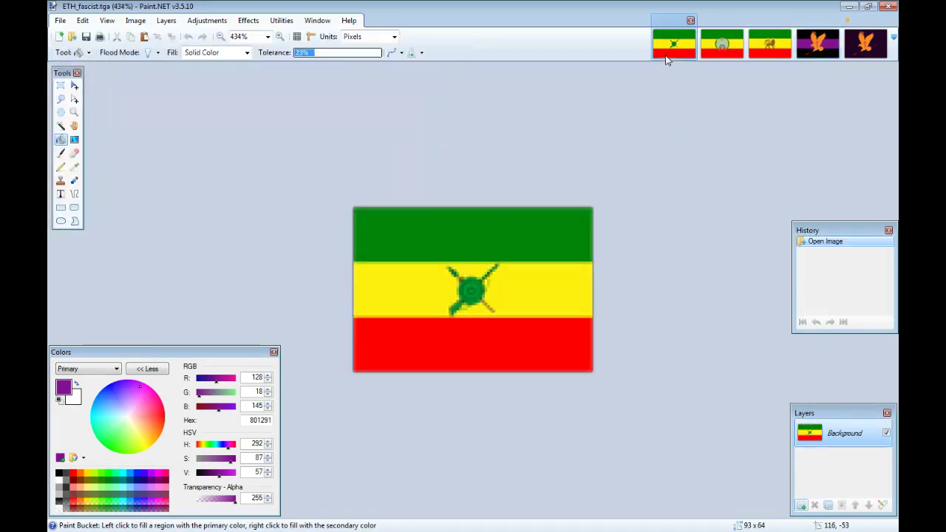
pyautogui.click(816, 46)
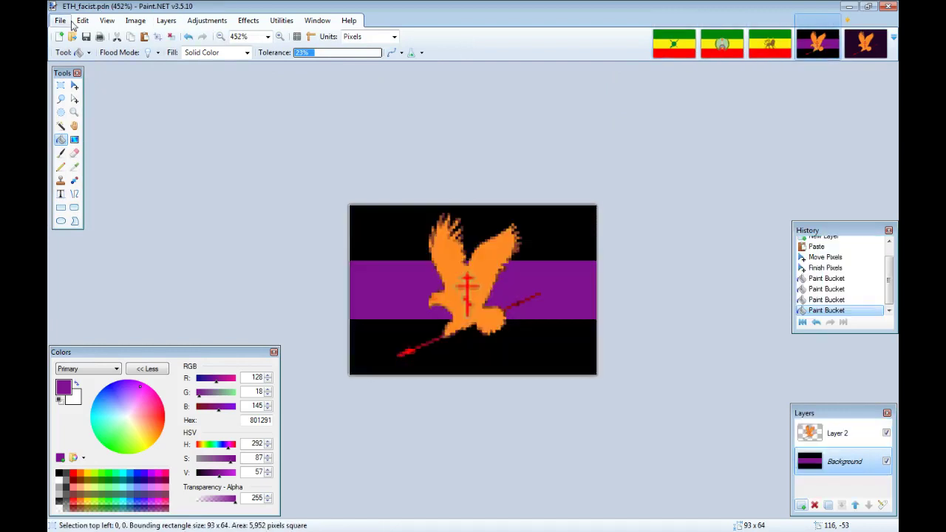
pyautogui.click(60, 20)
pyautogui.click(83, 116)
pyautogui.click(178, 250)
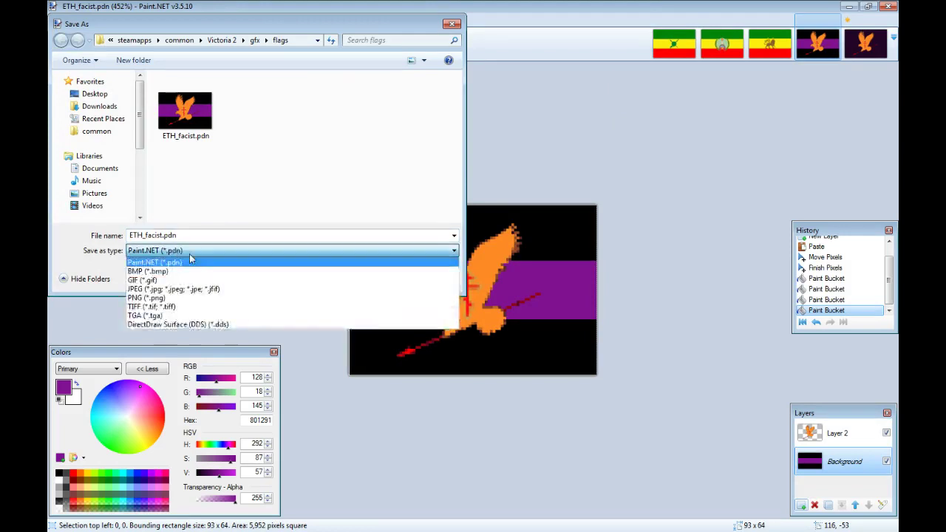
pyautogui.click(218, 315)
pyautogui.click(367, 278)
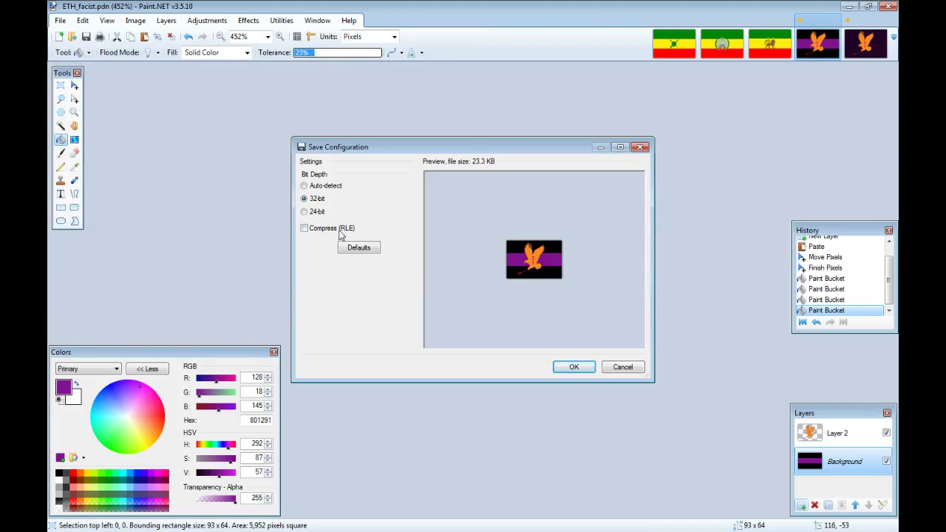
pyautogui.click(578, 367)
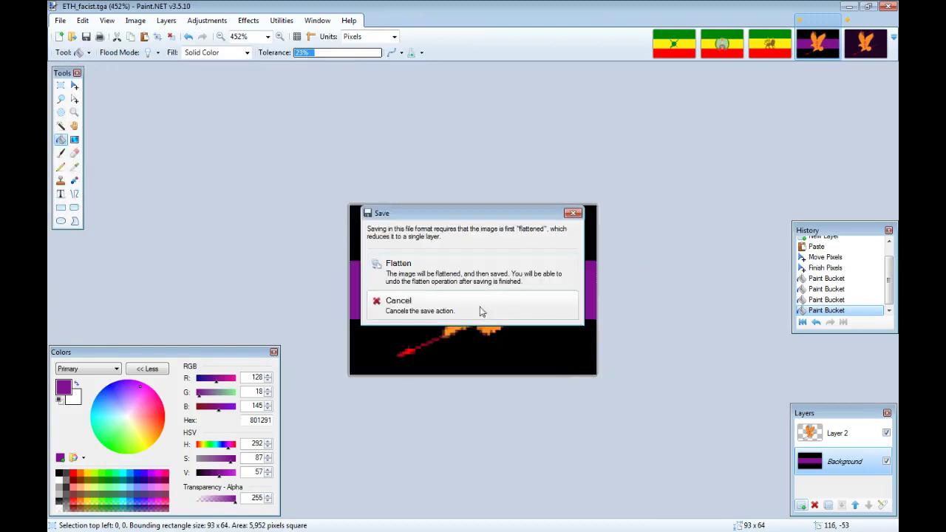
pyautogui.click(474, 282)
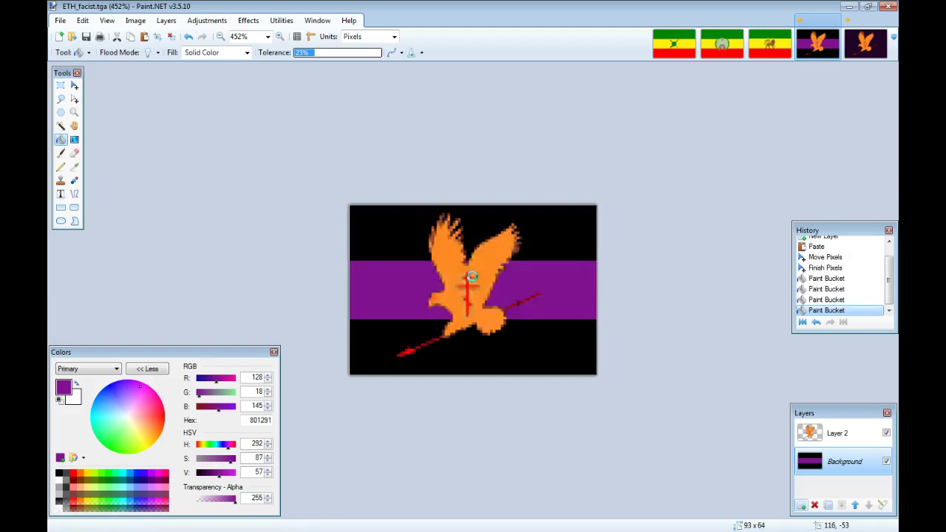
# Step: Close the original ETH_fascist.tga image and the newly saved ETH_facist.tga image
pyautogui.click(673, 43)
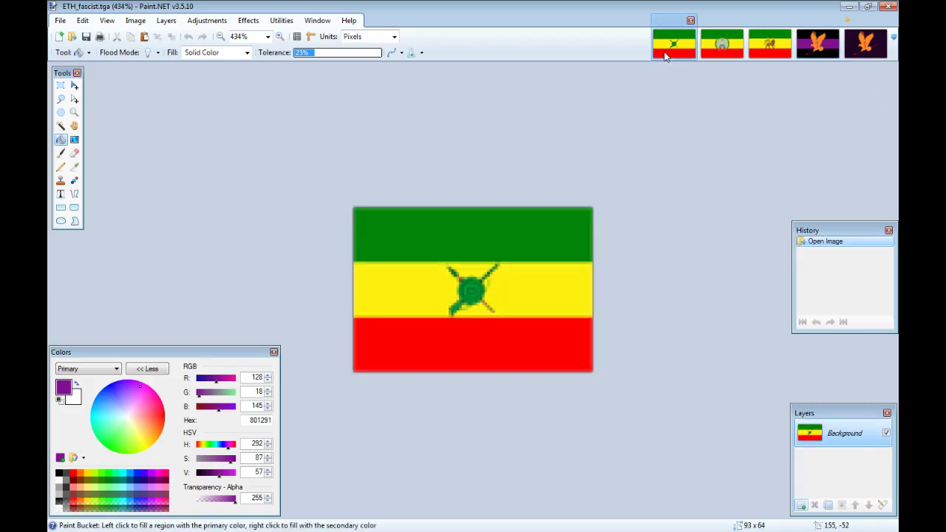
pyautogui.click(62, 22)
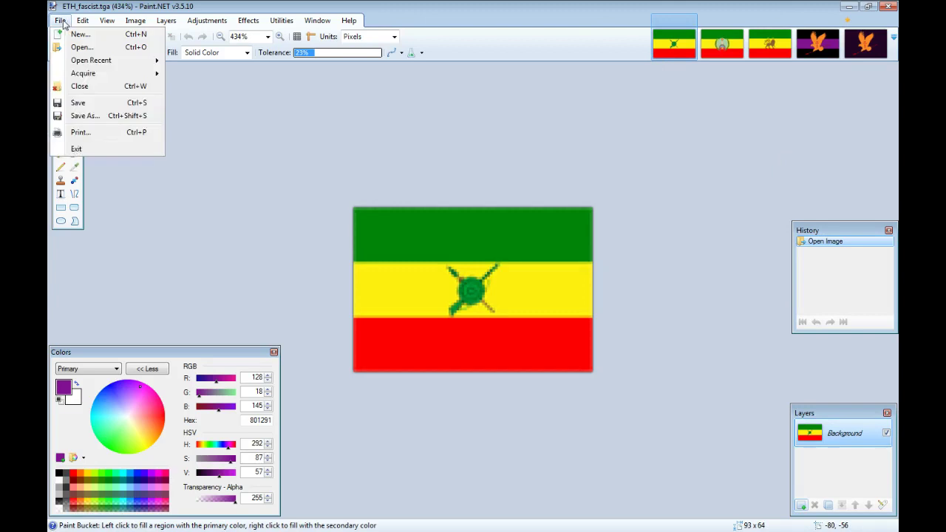
pyautogui.click(79, 86)
pyautogui.click(805, 53)
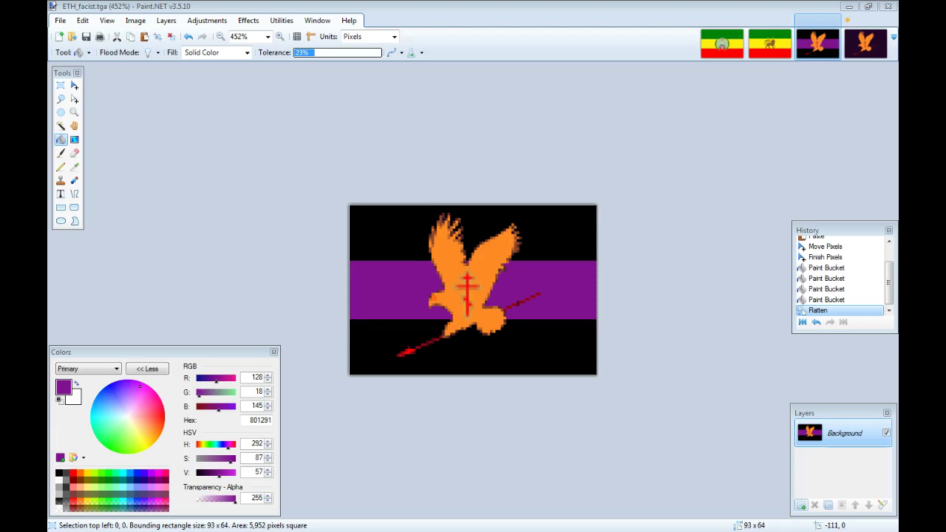
pyautogui.click(835, 20)
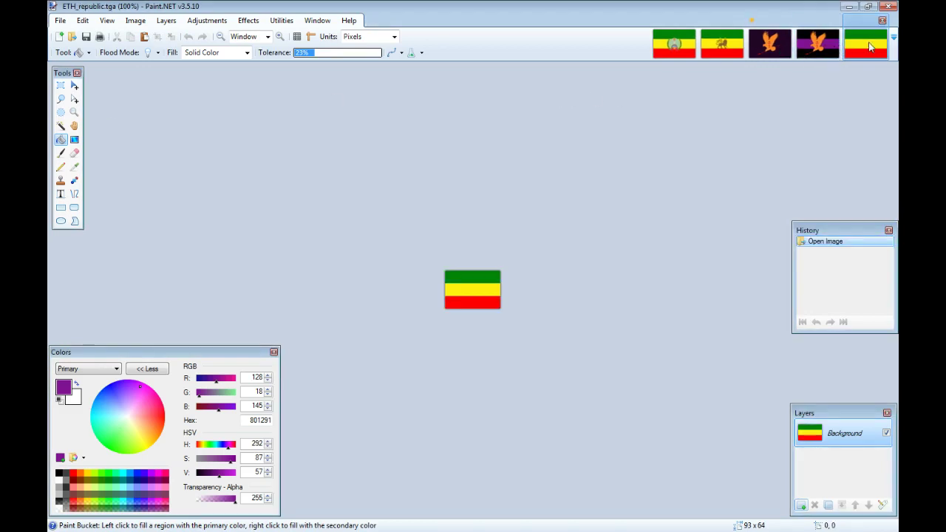
# Step: Look through the open republic, fascist and monarchy flag images to compare them with the plain eagle flag
pyautogui.click(767, 45)
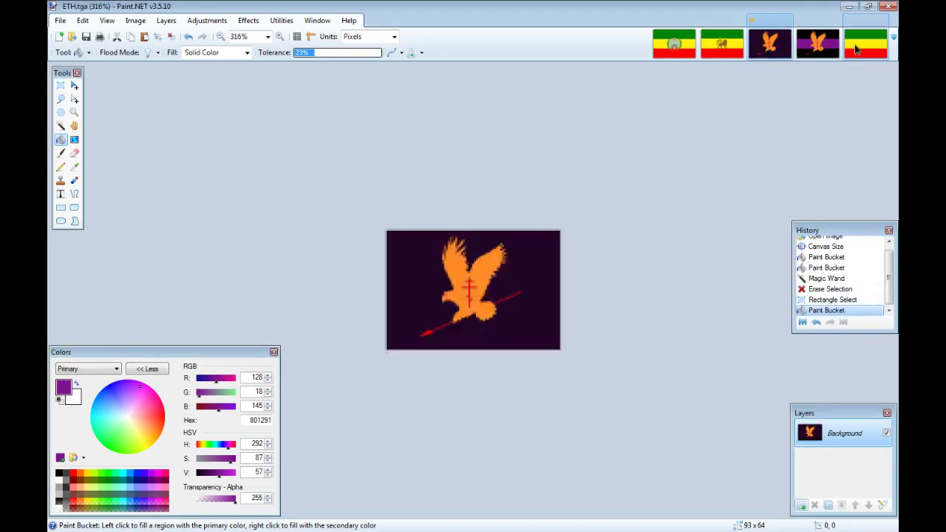
pyautogui.click(870, 44)
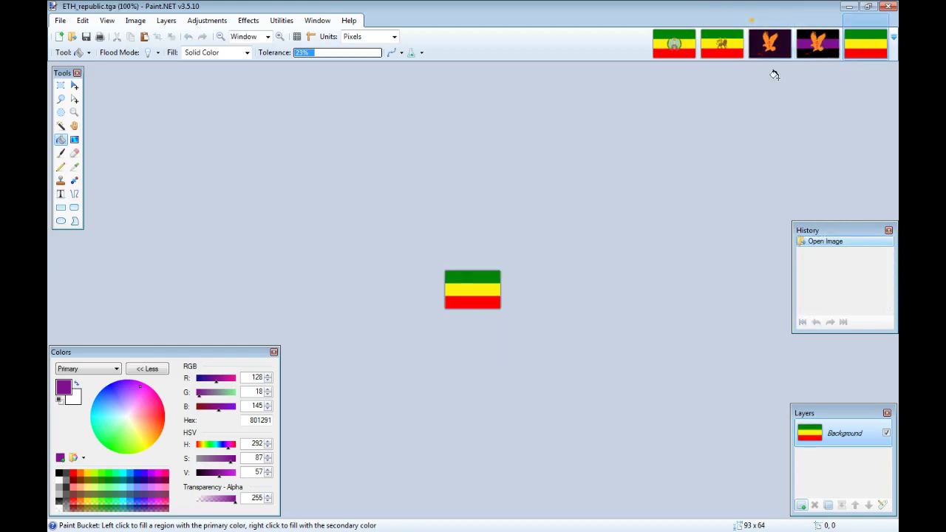
pyautogui.click(825, 47)
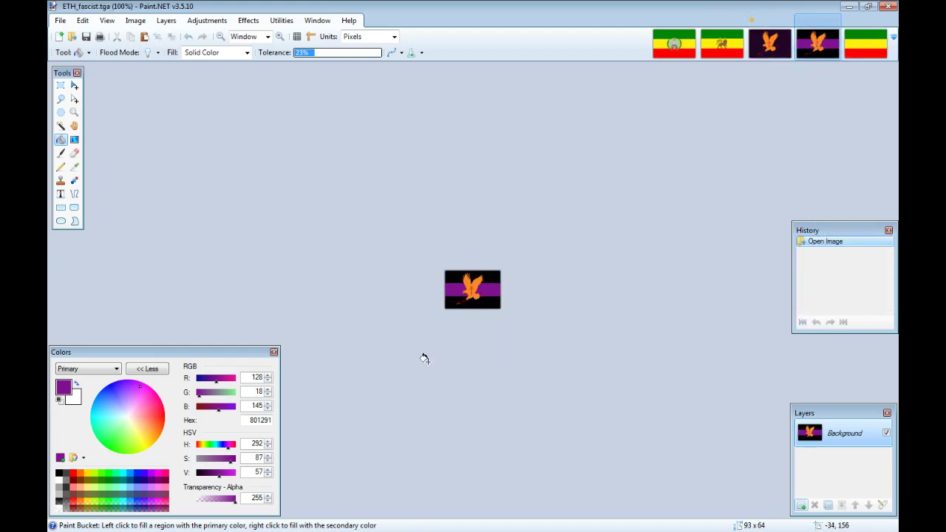
pyautogui.scroll(4, 487, 297)
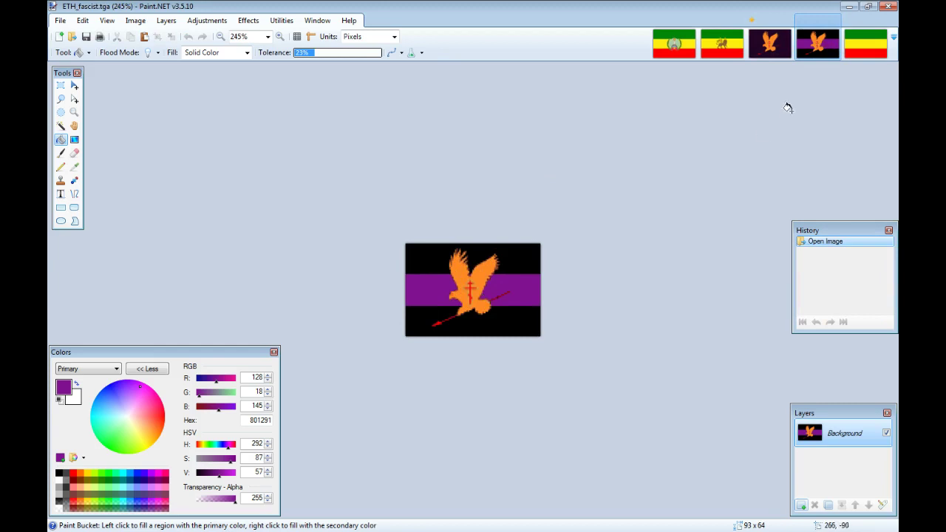
pyautogui.click(722, 42)
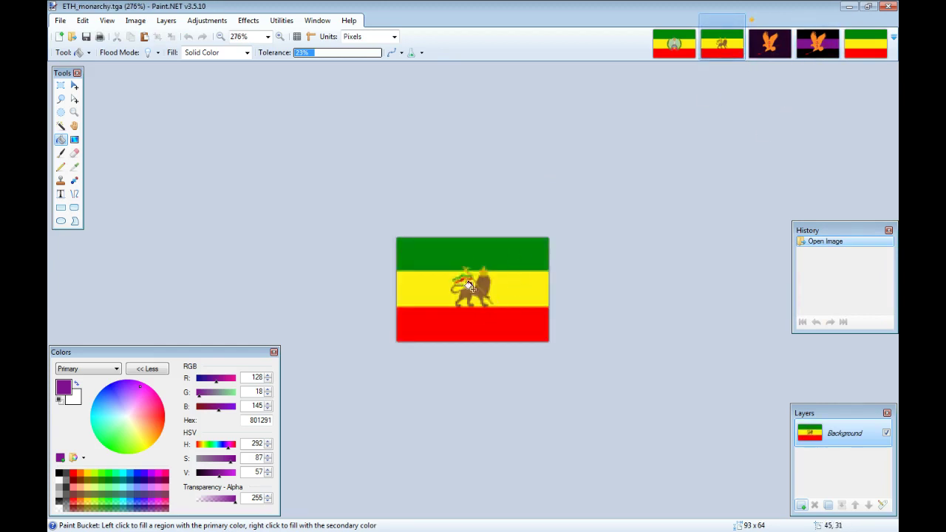
pyautogui.moveTo(722, 53)
# Step: Draw a few yellow crown pixels above the eagle's head on the ETH.tga flag with the Pencil tool
pyautogui.click(754, 55)
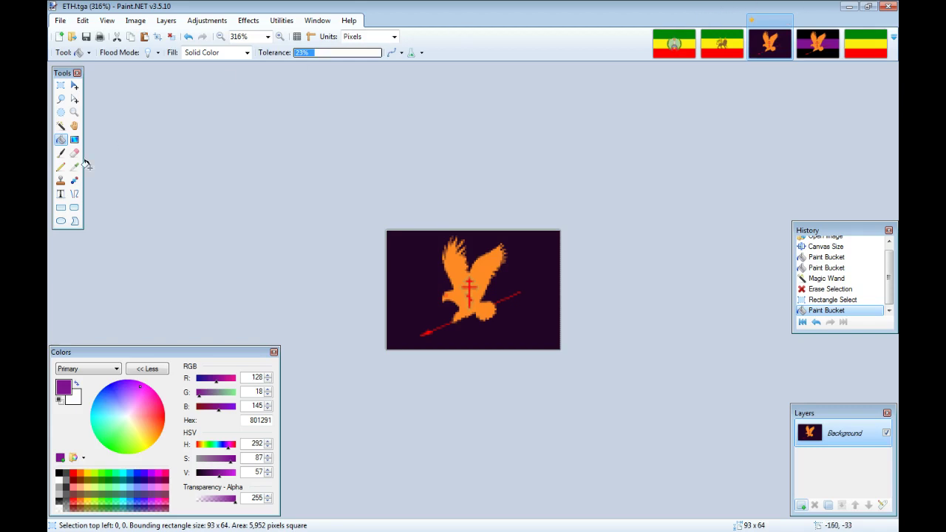
pyautogui.scroll(3, 452, 300)
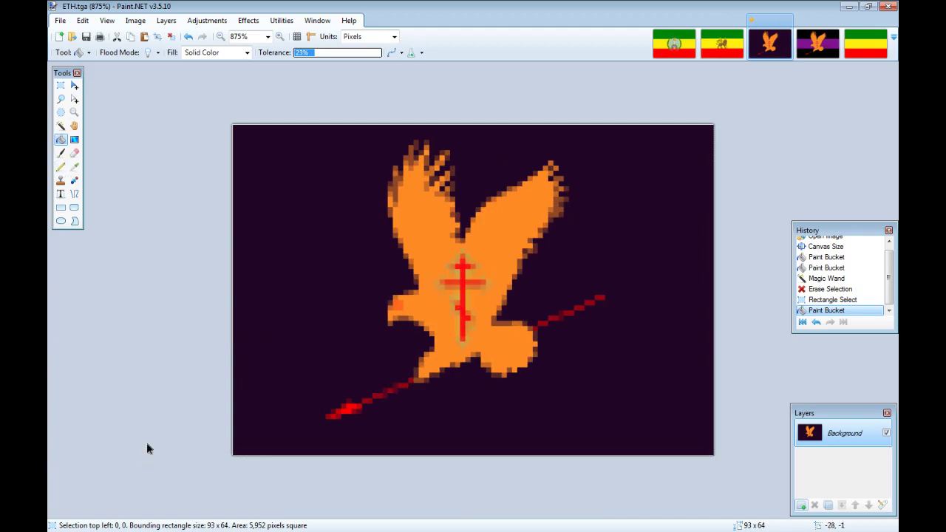
pyautogui.click(60, 167)
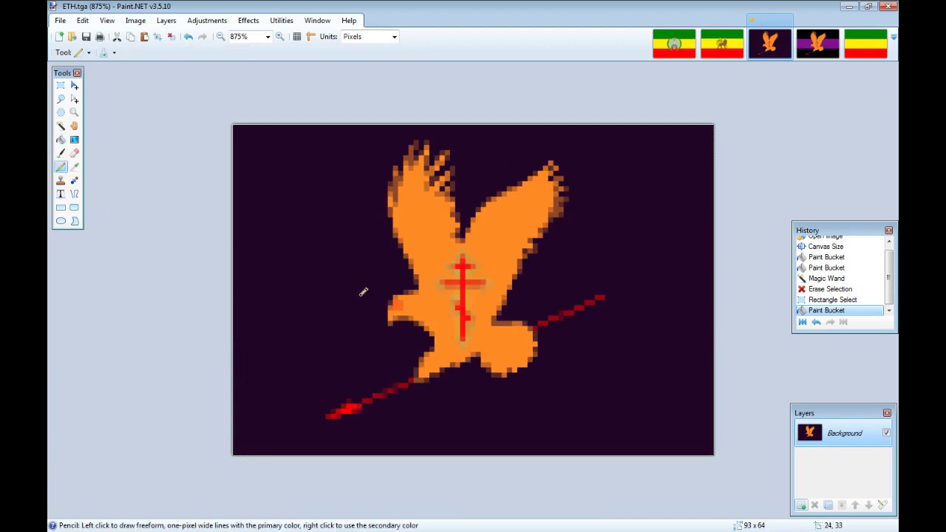
pyautogui.click(388, 299)
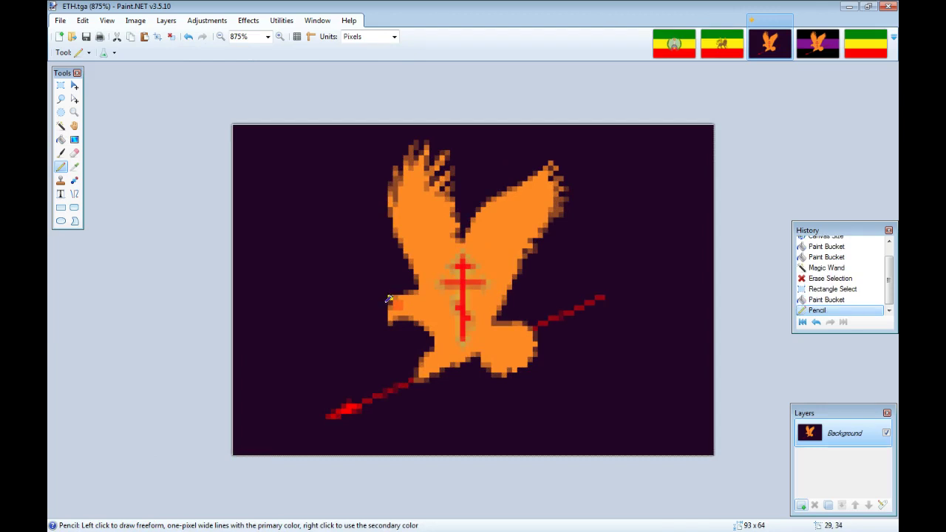
pyautogui.click(387, 300)
pyautogui.click(389, 296)
pyautogui.click(386, 296)
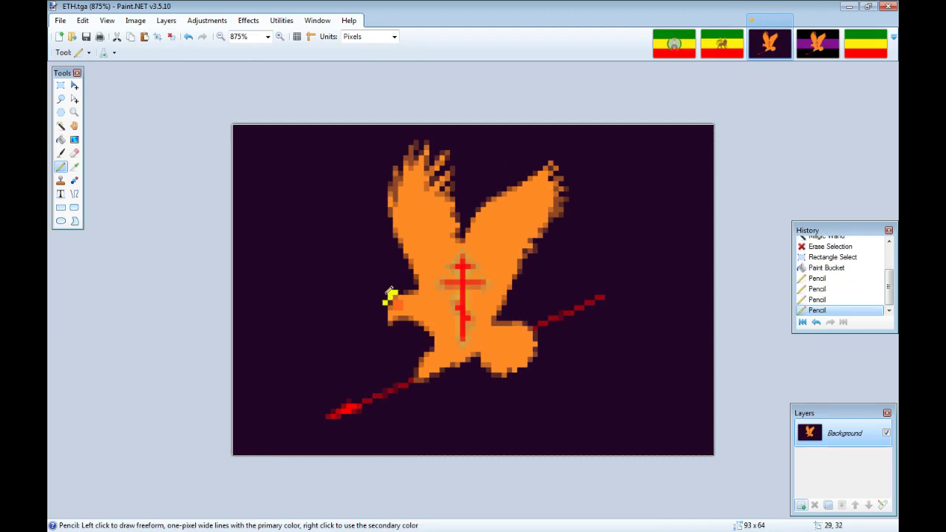
pyautogui.click(388, 296)
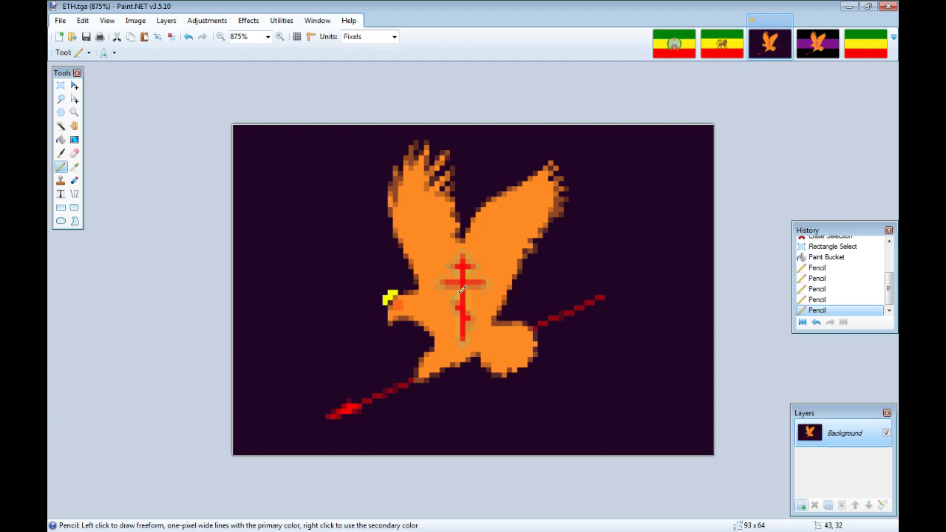
pyautogui.scroll(-1, 462, 289)
pyautogui.scroll(-10, 462, 290)
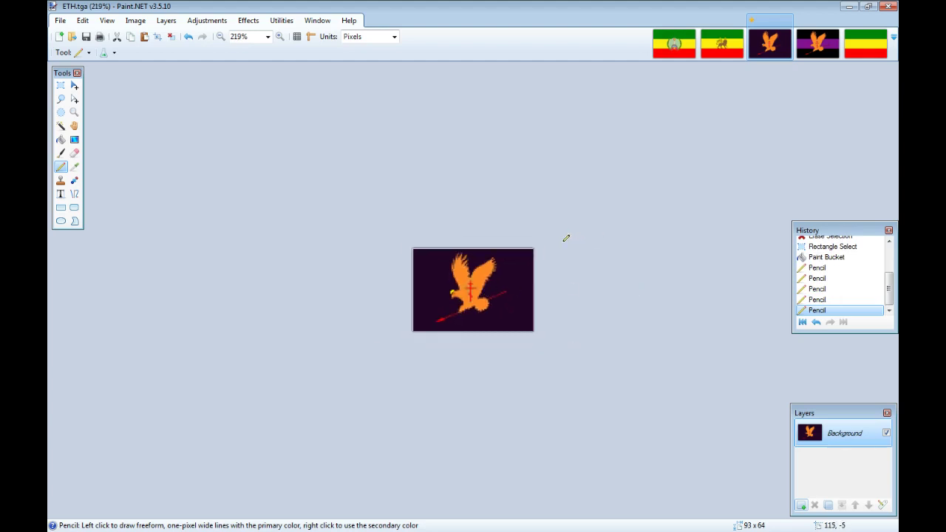
pyautogui.scroll(-3, 530, 249)
pyautogui.scroll(-4, 530, 249)
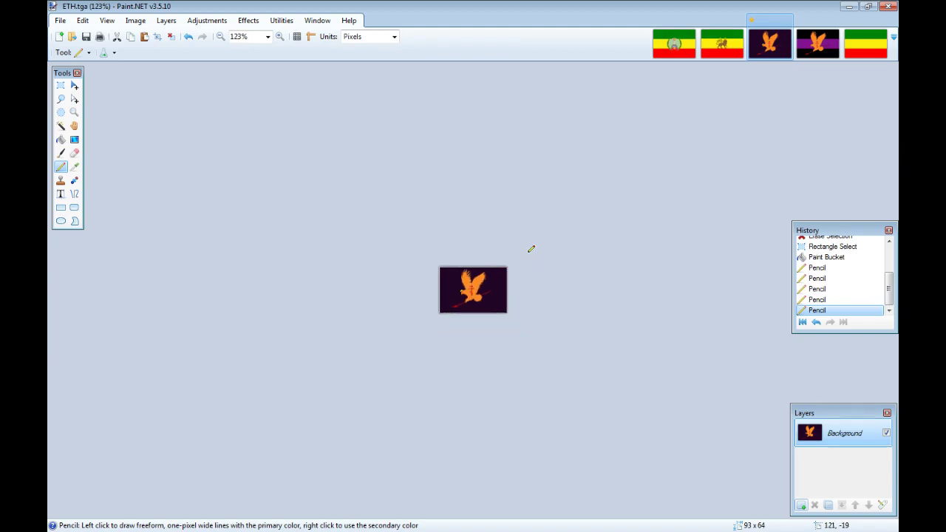
# Step: Reshape the small yellow crown on the eagle's head pixel by pixel with the Pencil tool
pyautogui.scroll(5, 523, 289)
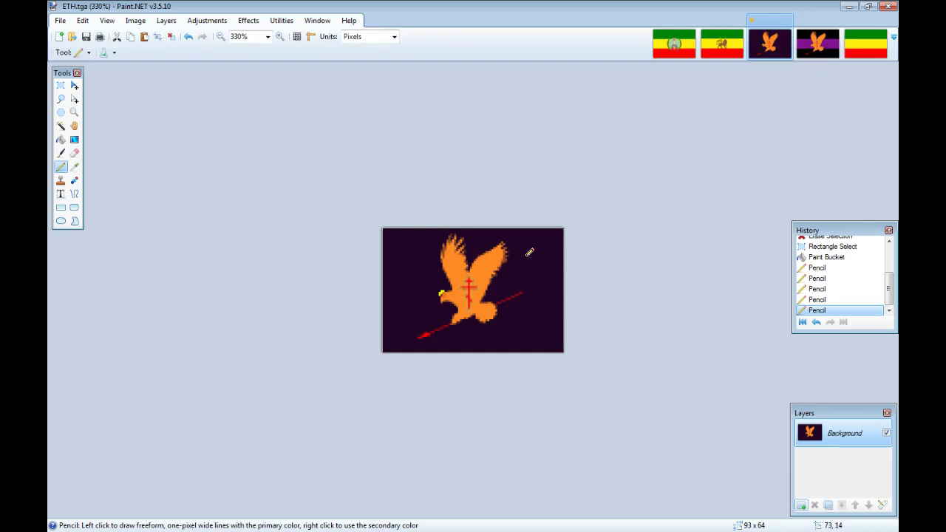
pyautogui.scroll(2, 438, 289)
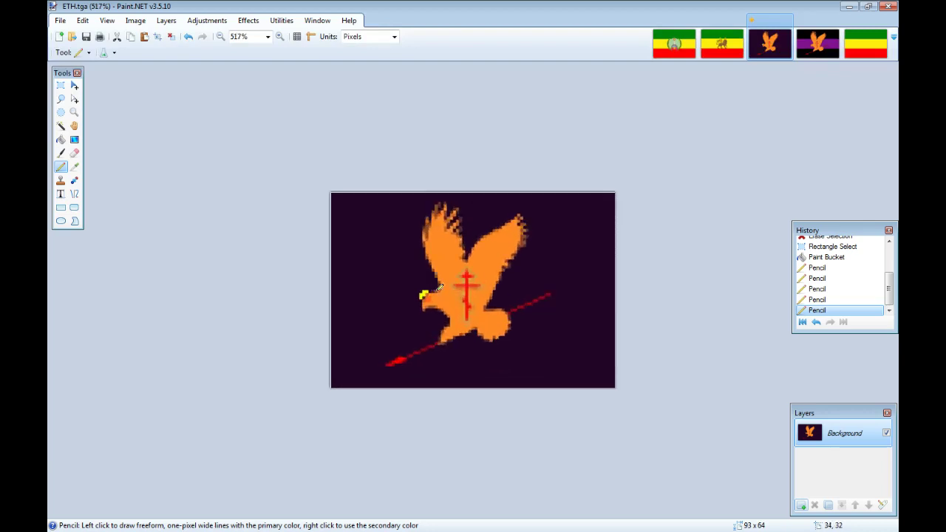
pyautogui.scroll(3, 438, 288)
pyautogui.click(355, 294)
pyautogui.click(340, 306)
pyautogui.click(347, 300)
pyautogui.click(347, 300)
pyautogui.click(348, 293)
pyautogui.click(339, 300)
pyautogui.click(354, 288)
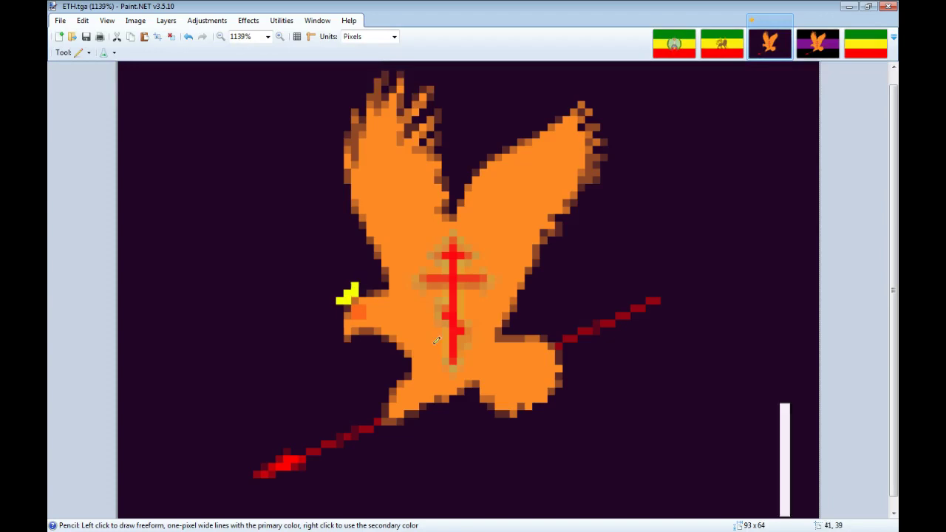
pyautogui.scroll(-6, 436, 340)
pyautogui.scroll(2, 488, 337)
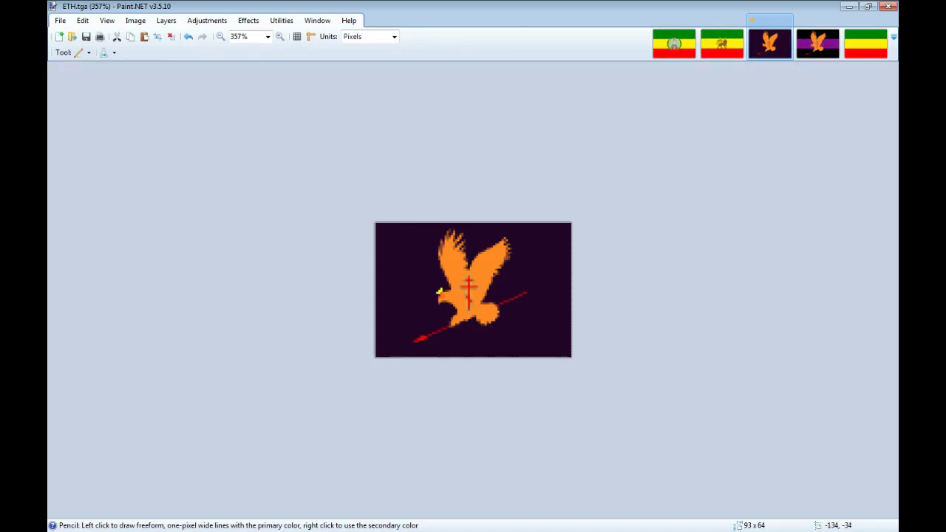
# Step: Start saving the crowned eagle flag under a new name and browse to the Victoria 2 gfx flags folder
pyautogui.click(64, 24)
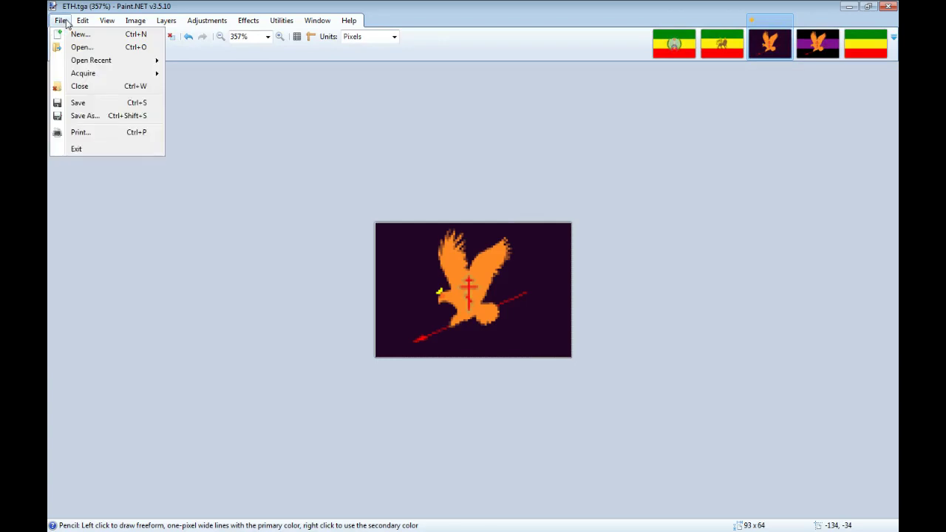
pyautogui.moveTo(82, 24)
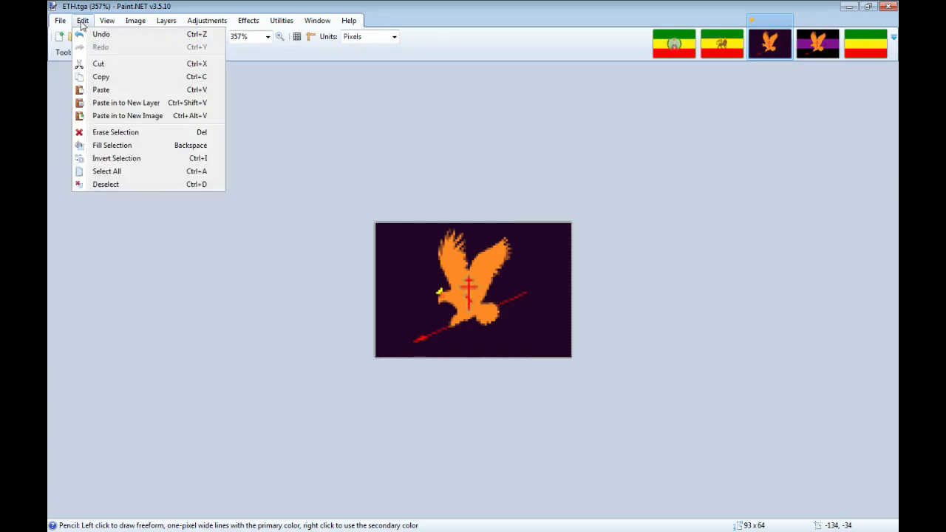
pyautogui.click(82, 25)
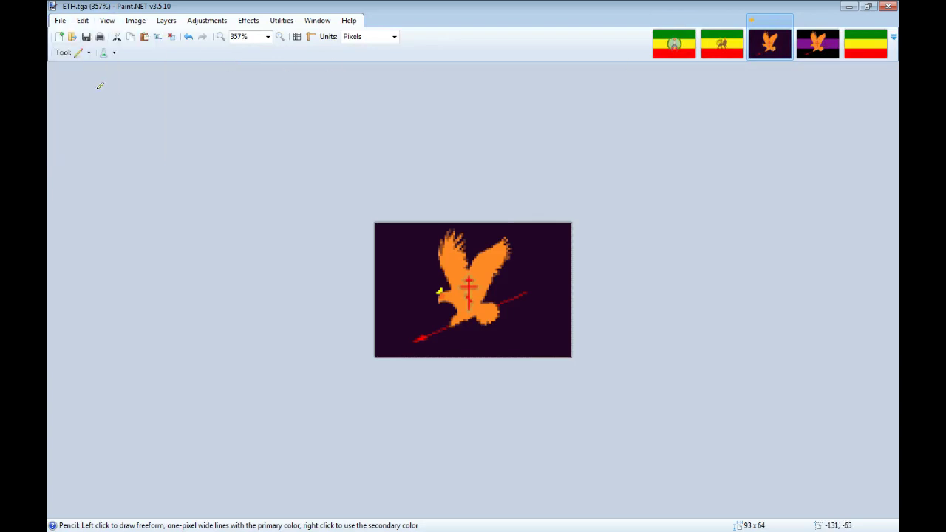
pyautogui.click(65, 21)
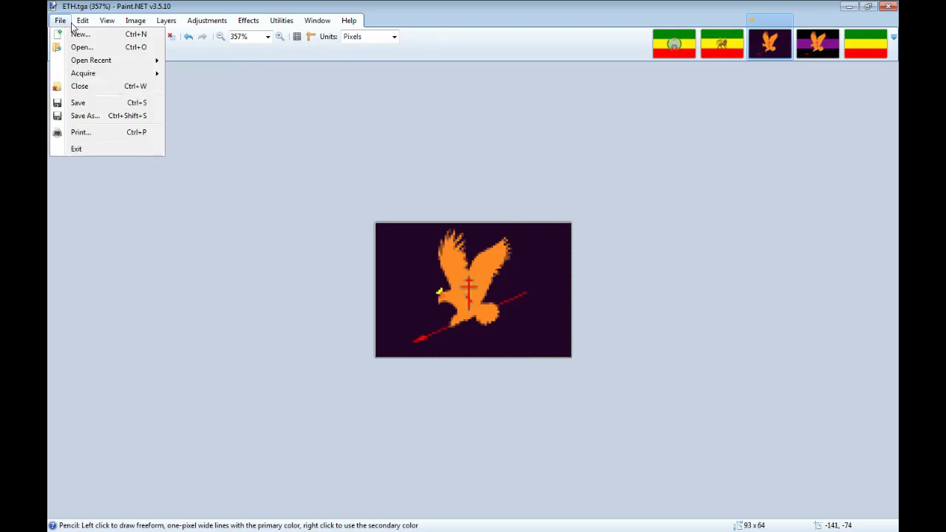
pyautogui.click(87, 116)
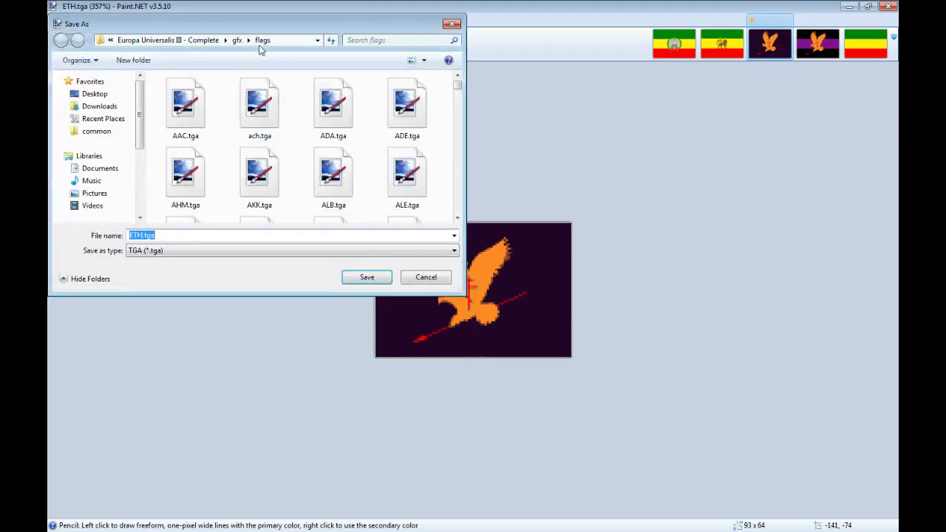
pyautogui.click(195, 40)
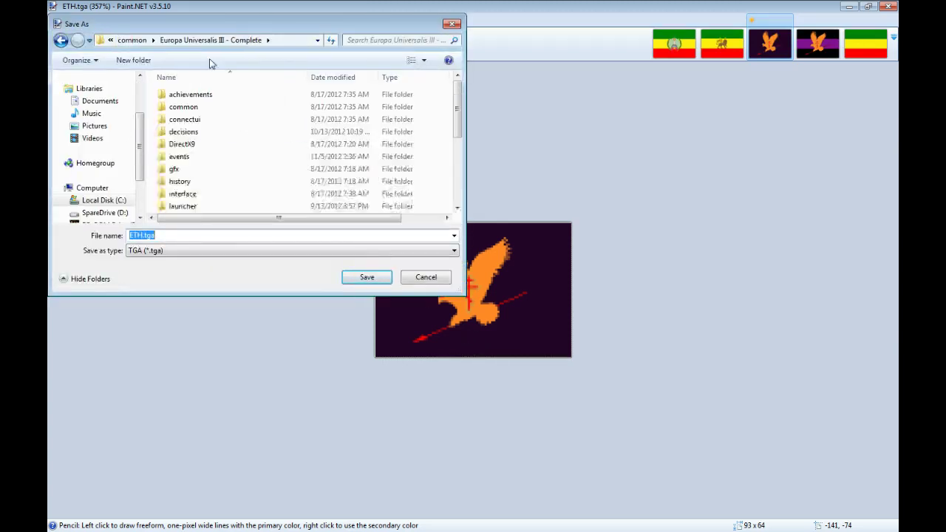
pyautogui.click(132, 40)
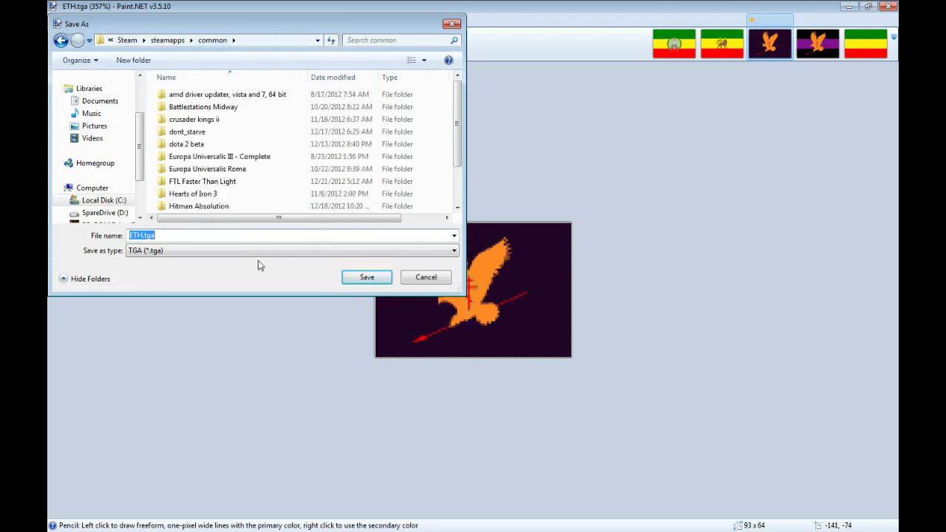
pyautogui.click(232, 193)
pyautogui.scroll(-1, 231, 193)
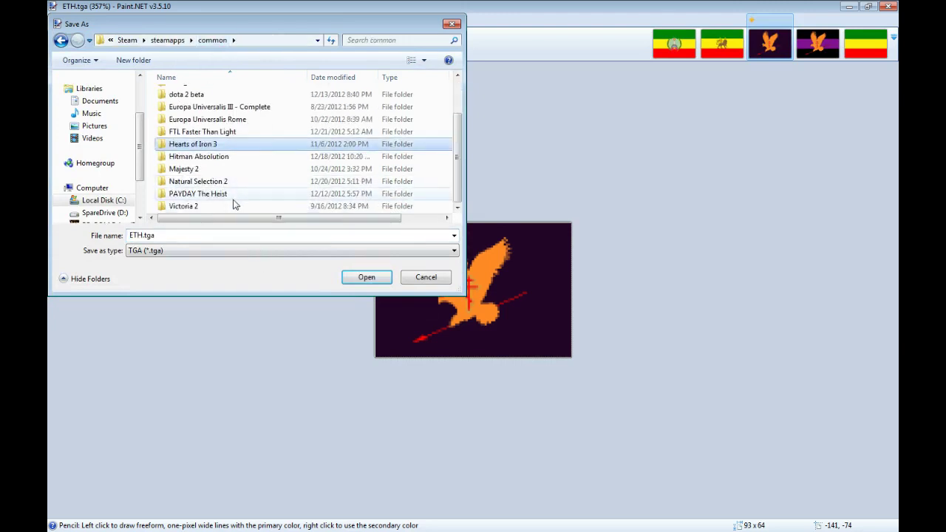
pyautogui.click(226, 207)
pyautogui.doubleClick(225, 207)
pyautogui.click(231, 158)
pyautogui.scroll(-2, 233, 162)
pyautogui.scroll(1, 217, 136)
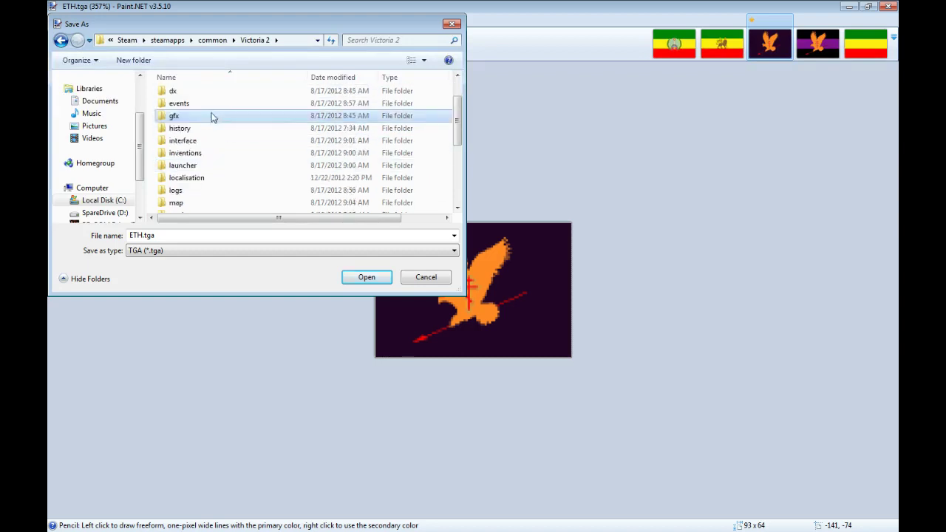
pyautogui.doubleClick(214, 119)
pyautogui.doubleClick(210, 121)
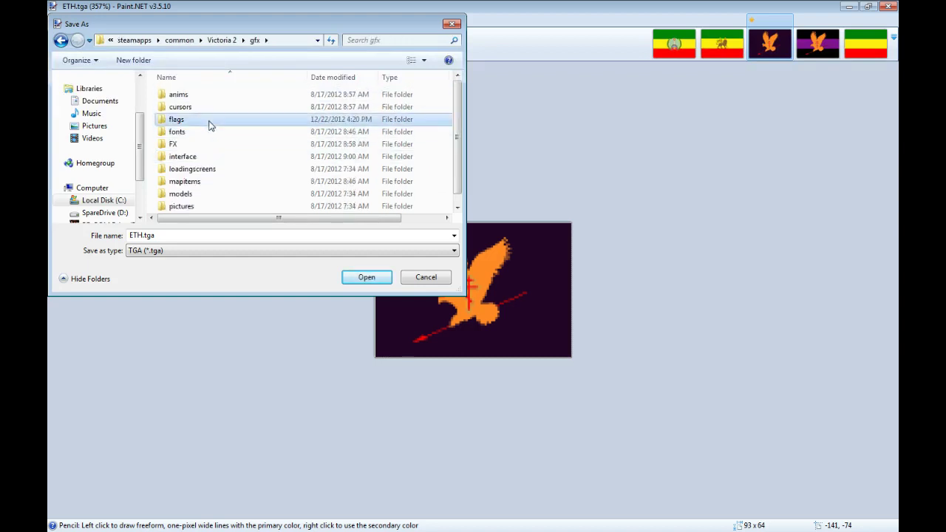
# Step: Save the crowned eagle flag as the 32-bit image ETH_monarchy.tga, replacing the existing file
pyautogui.click(142, 238)
pyautogui.click(141, 238)
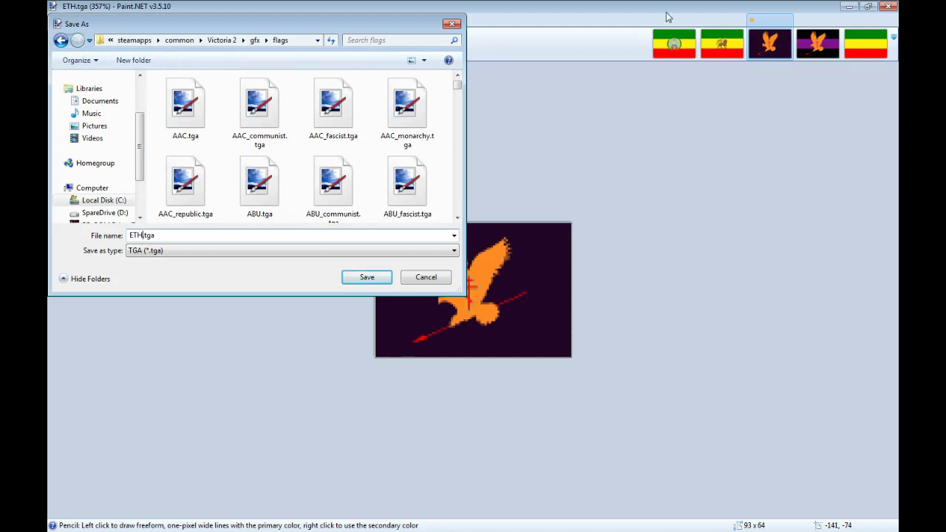
pyautogui.write('_monarchy')
pyautogui.click(370, 279)
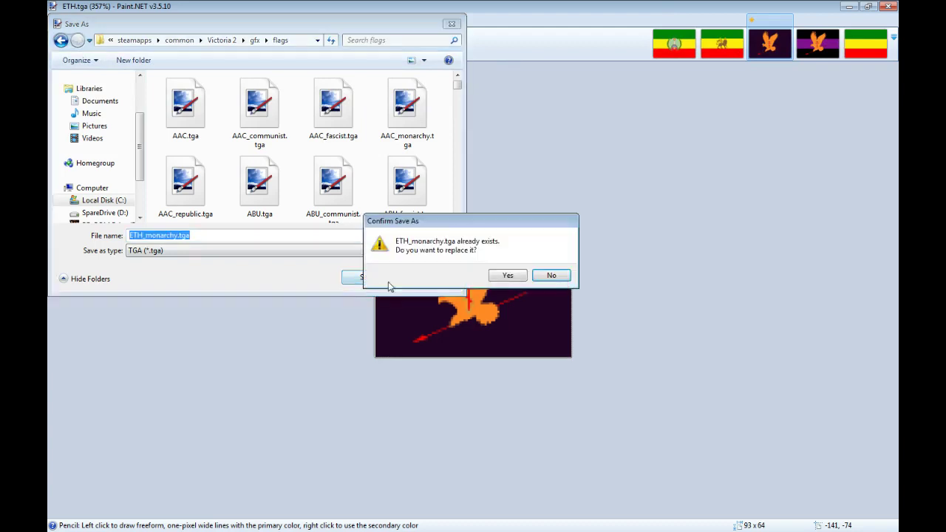
pyautogui.click(508, 277)
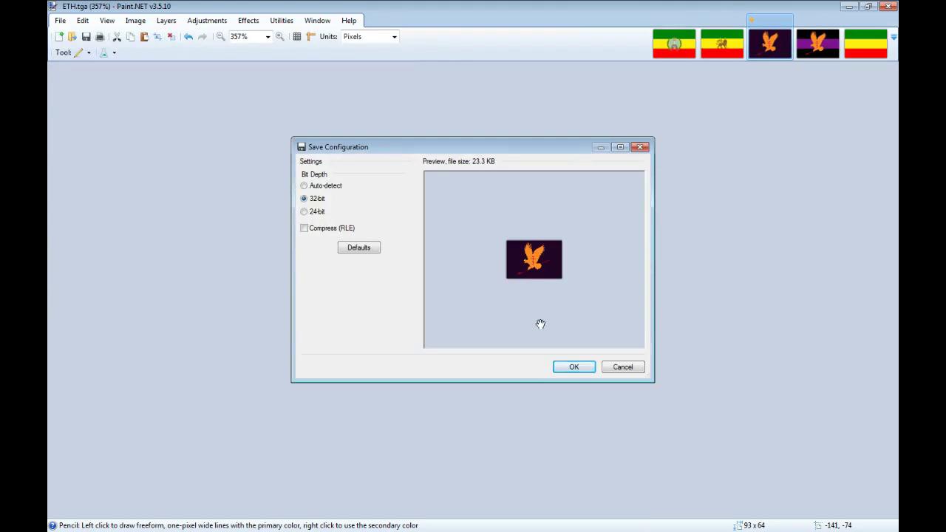
pyautogui.click(562, 369)
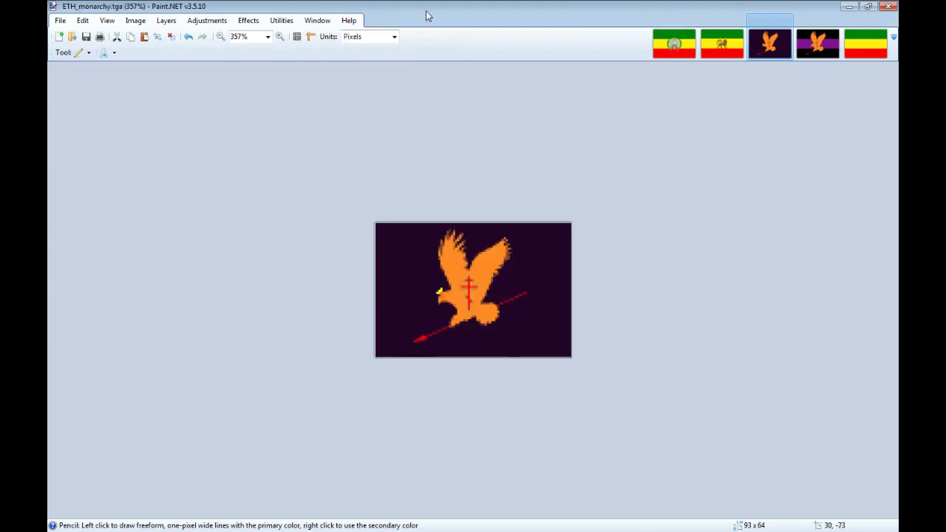
# Step: Close the original ETH_monarchy.tga lion flag and bring the crowned eagle flag back into view
pyautogui.click(707, 57)
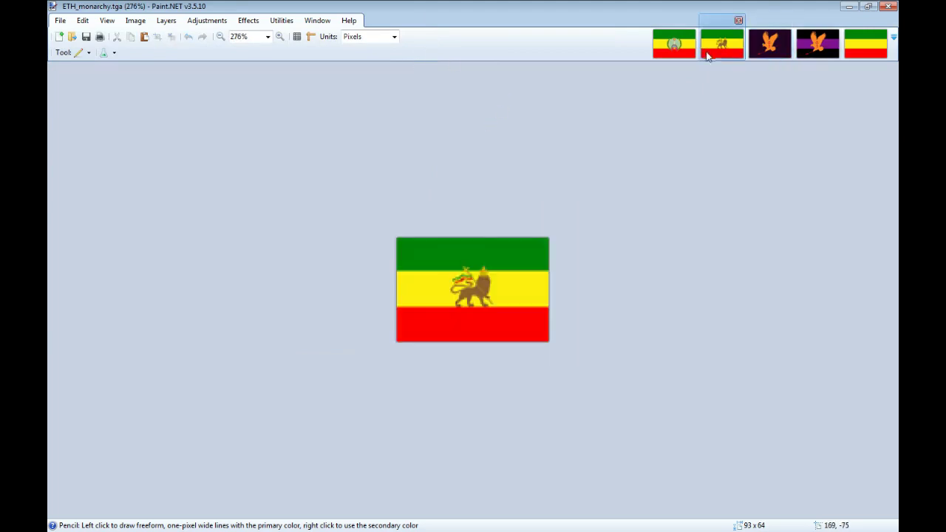
pyautogui.click(738, 20)
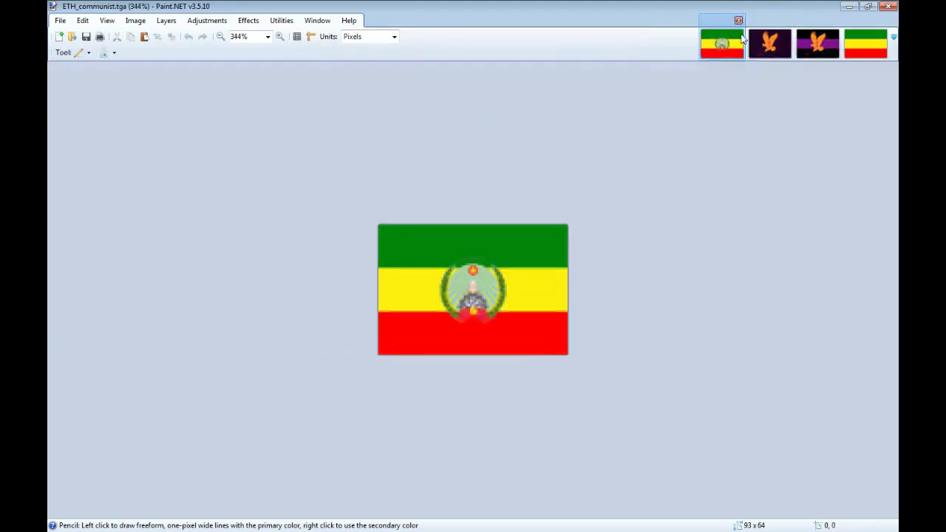
pyautogui.click(780, 52)
pyautogui.click(819, 54)
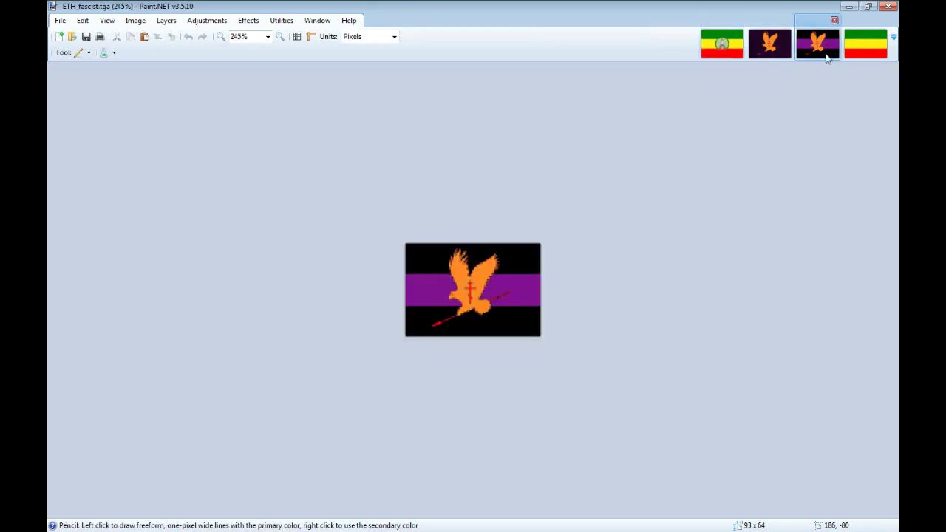
pyautogui.click(868, 56)
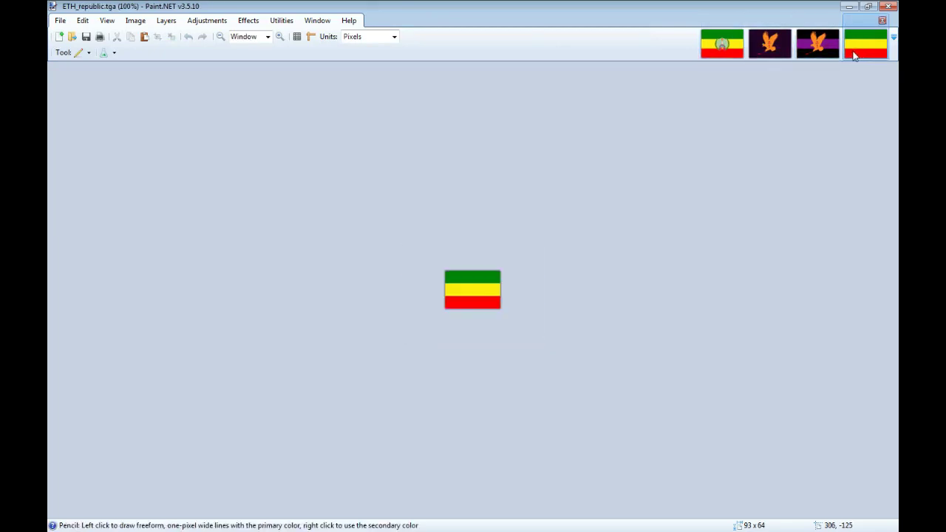
pyautogui.click(734, 44)
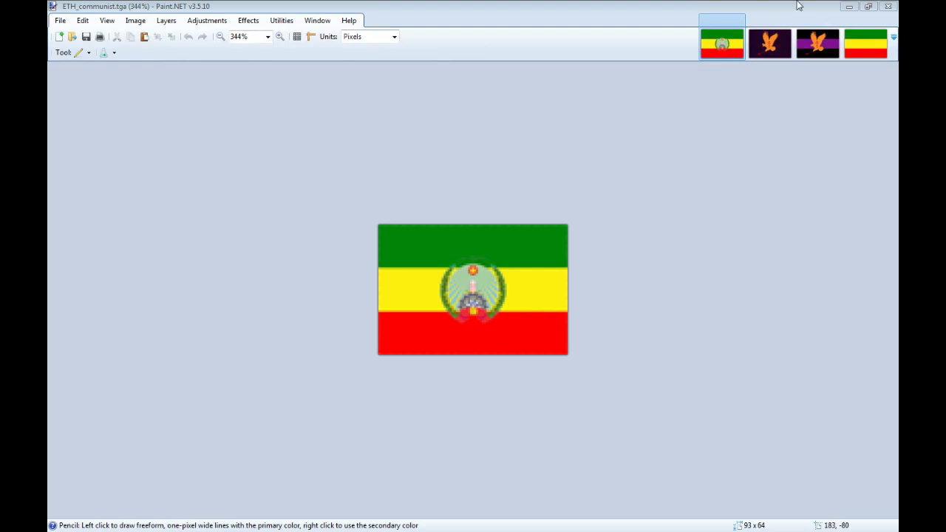
pyautogui.click(769, 42)
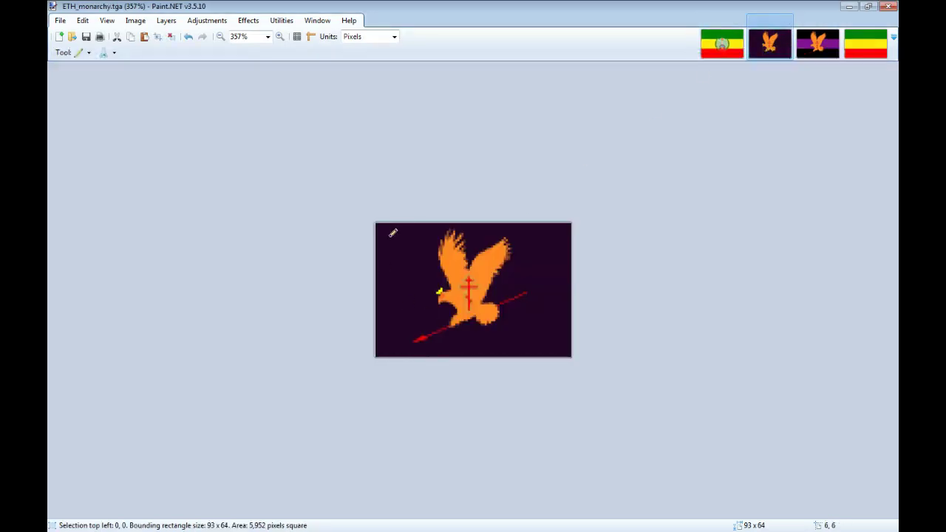